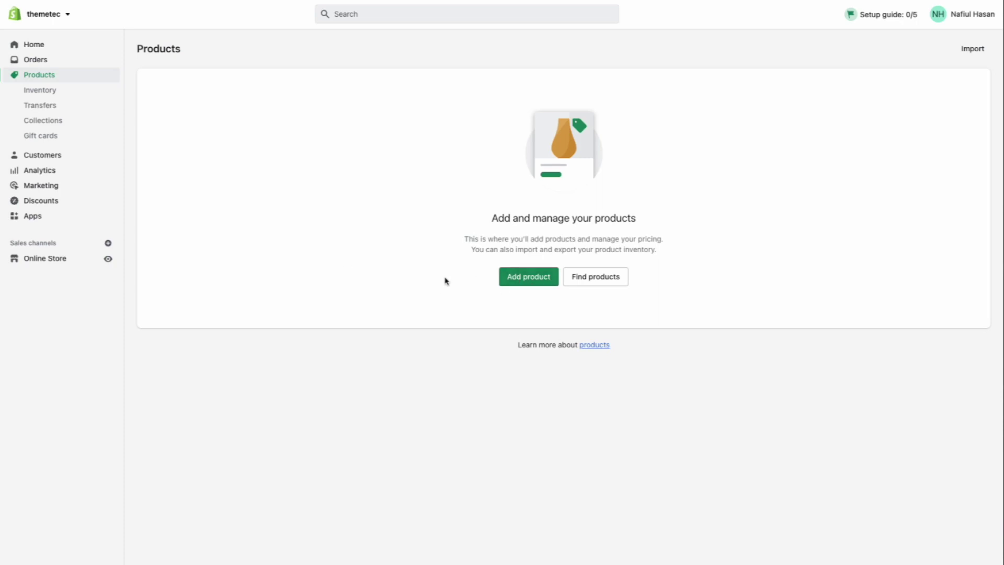
Step: Start a new product and give it the title "T-Shirt"
left_click(528, 285)
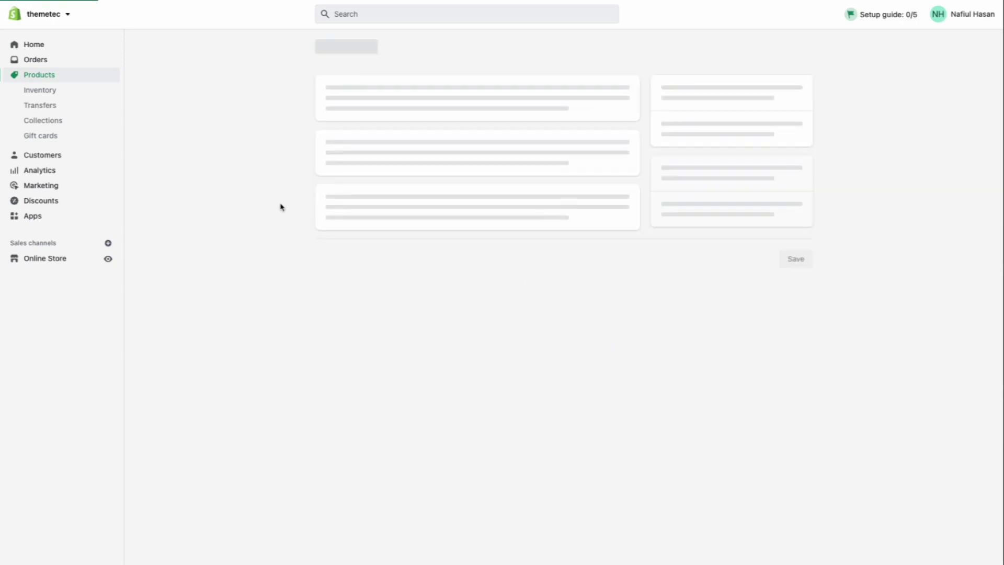
left_click(369, 102)
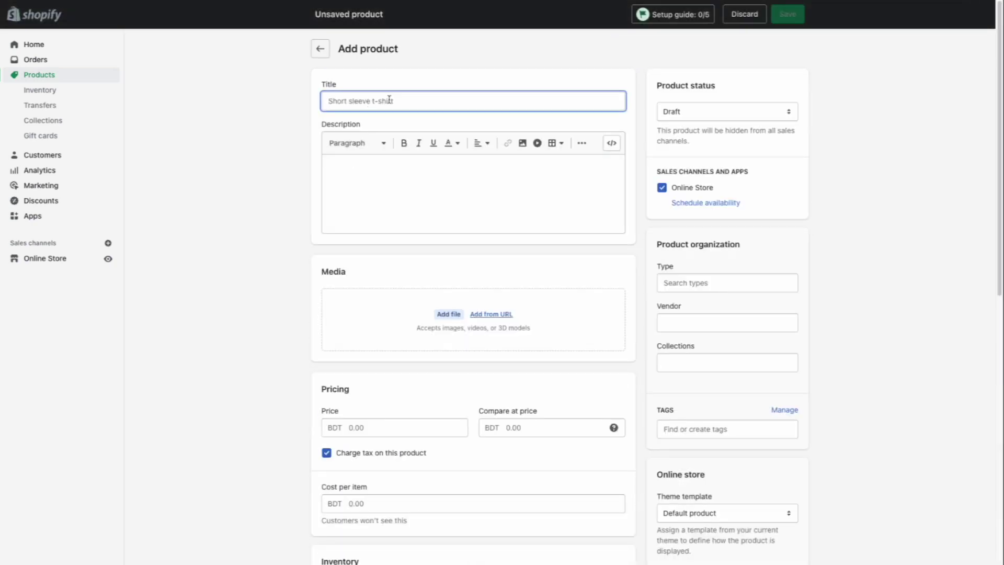
type("T")
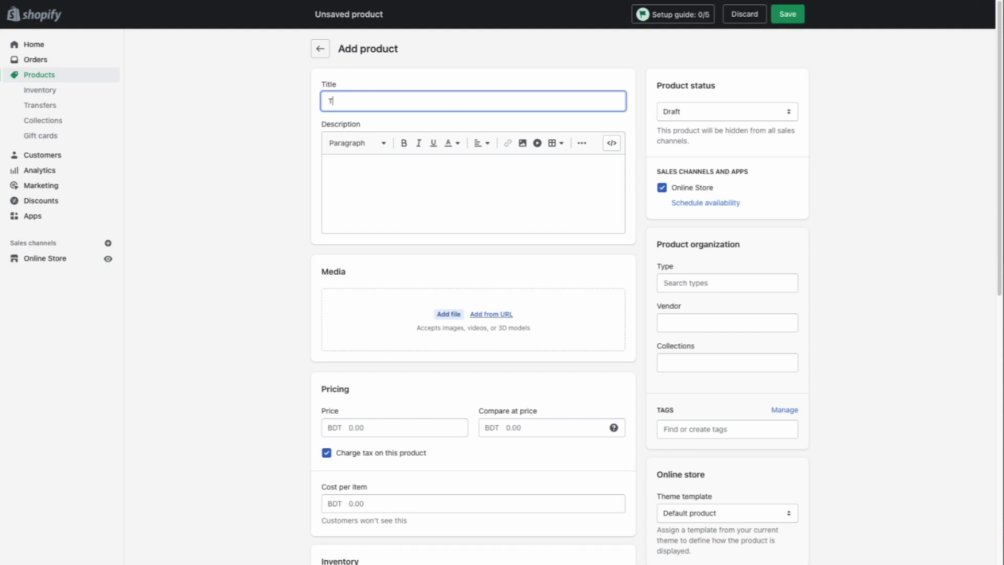
type("-Shirt")
key("Tab")
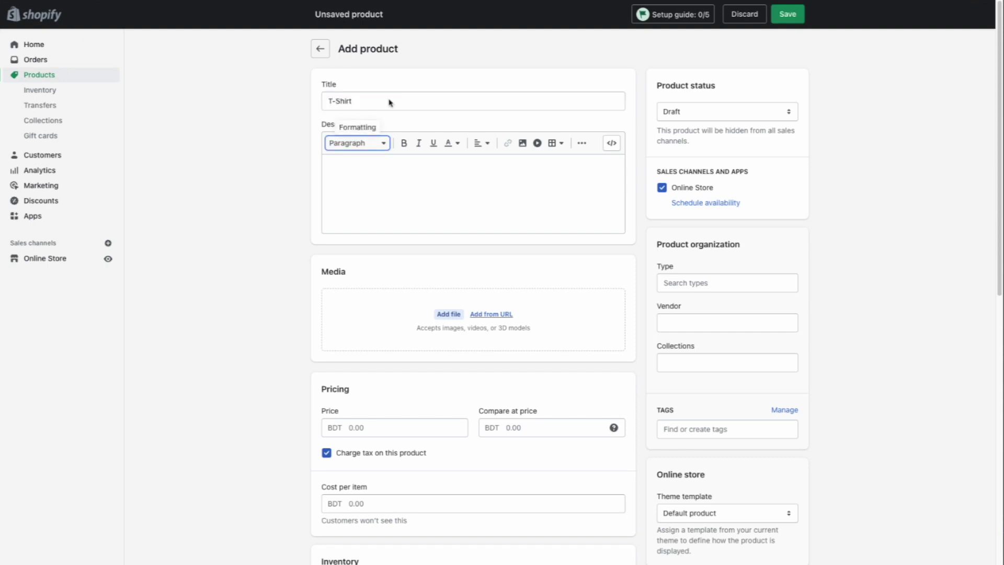
Step: Write "Tshirt Description" as the product's description
left_click(416, 199)
type("This")
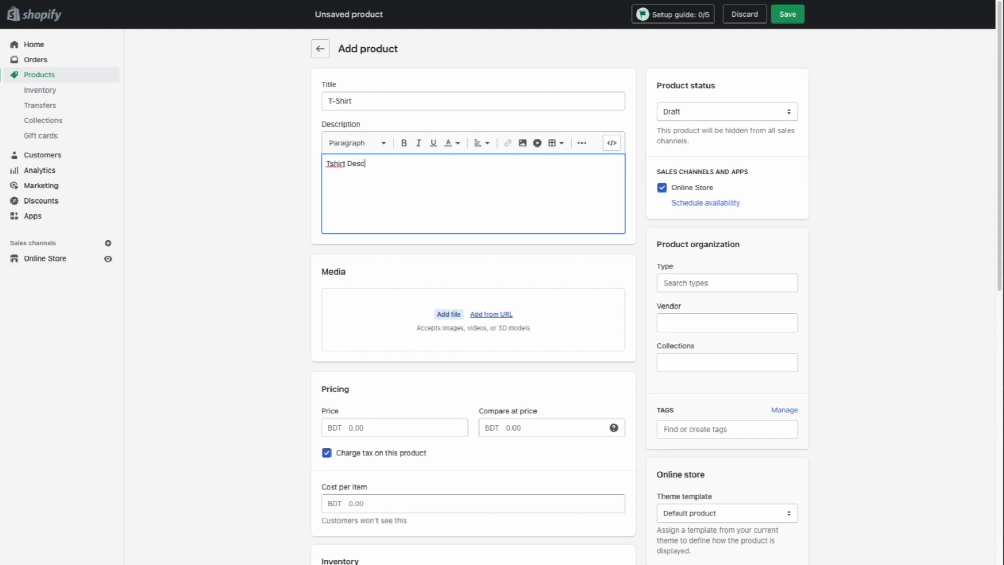
type("n")
key("Tab")
left_click(446, 313)
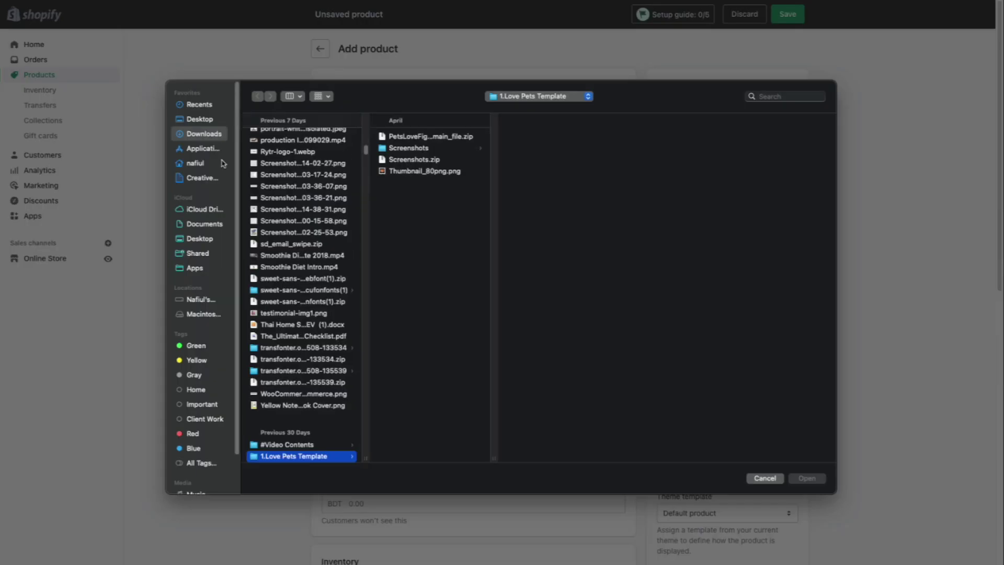
left_click(201, 134)
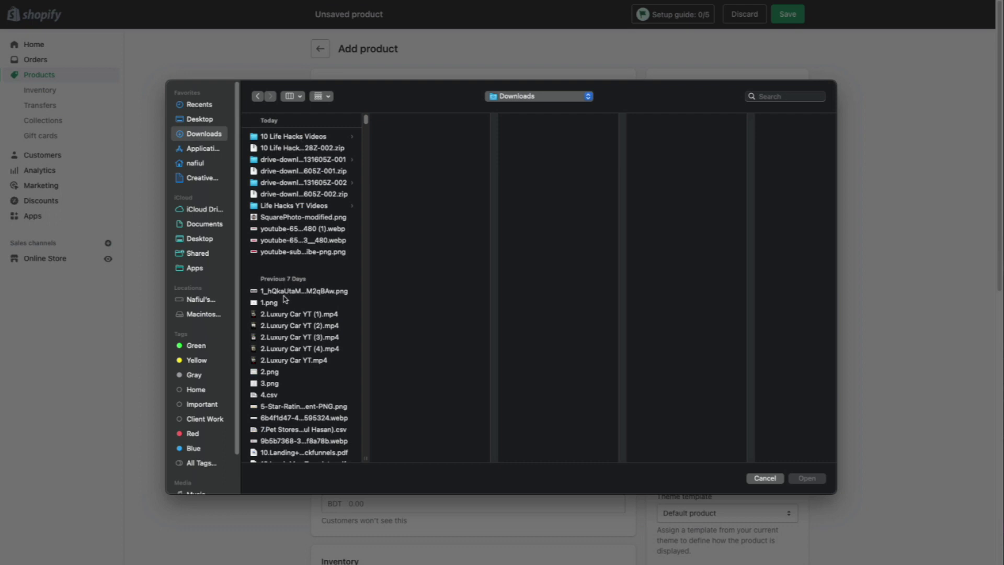
left_click(281, 313)
key("Up")
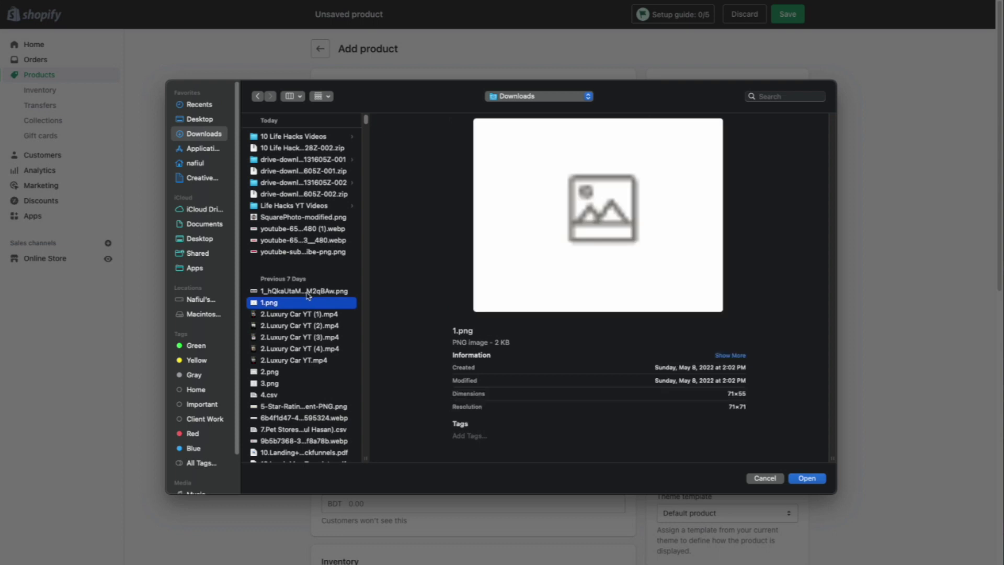
left_click(307, 291)
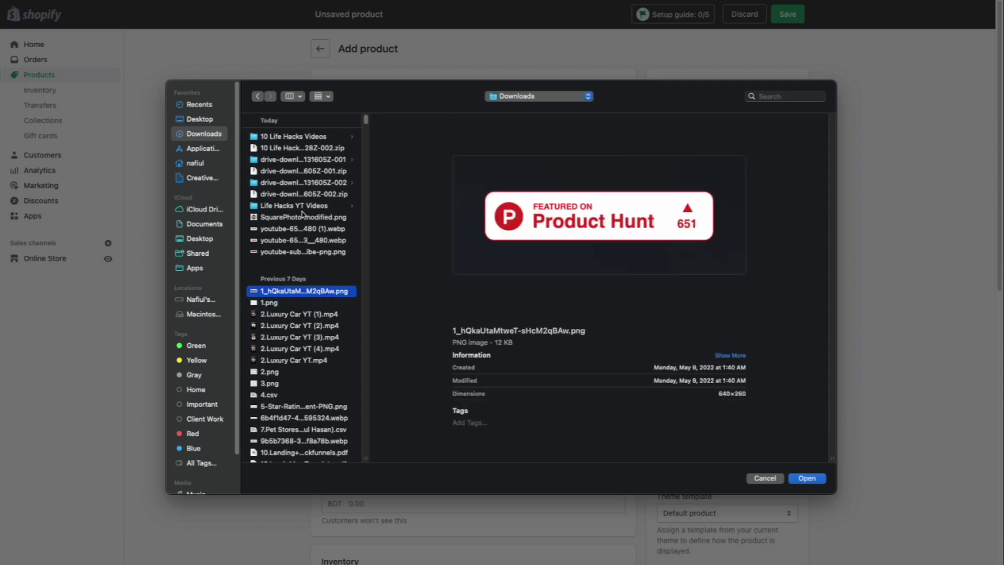
left_click(300, 240)
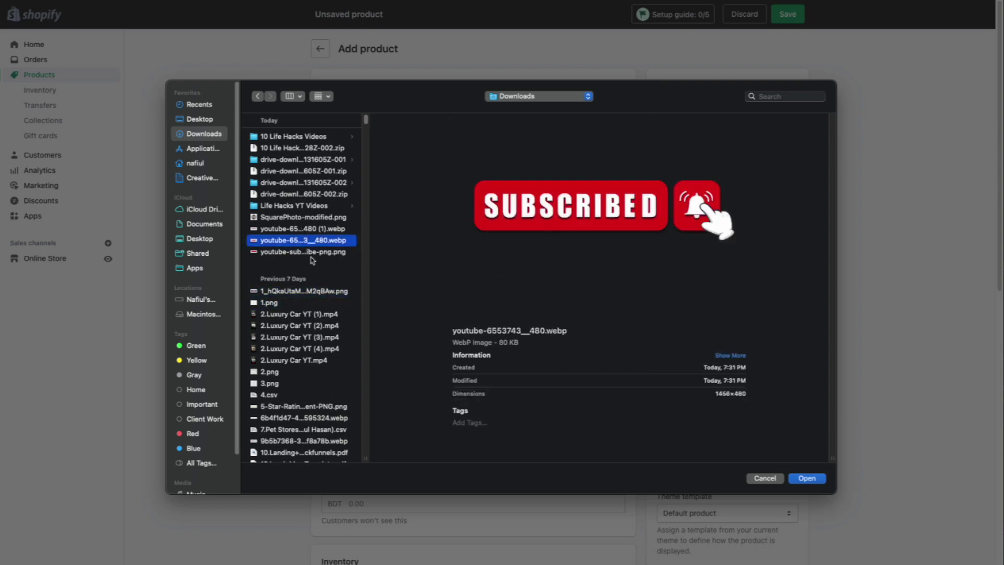
scroll(312, 260, "down", 10)
left_click(306, 407)
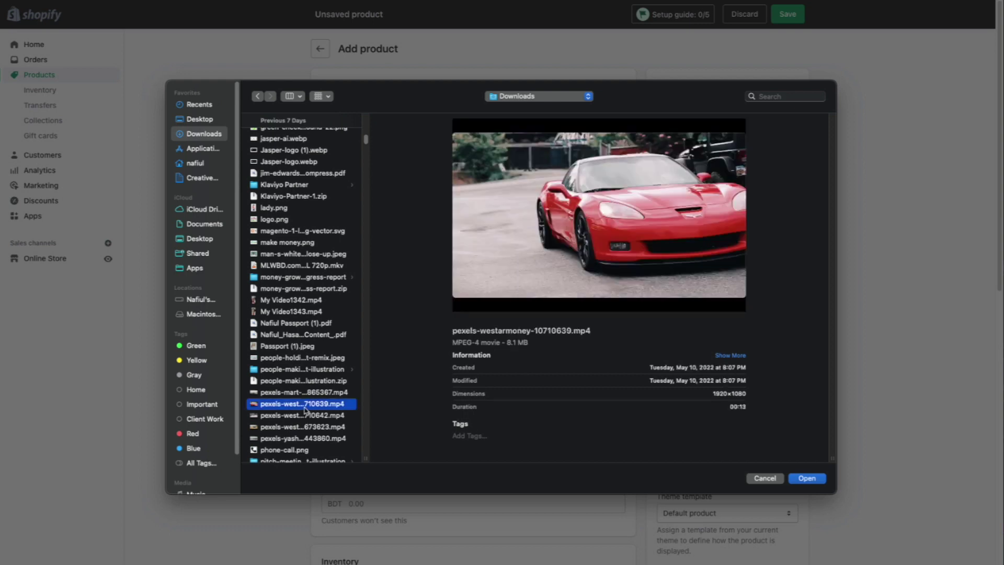
left_click(295, 415)
left_click(296, 426)
scroll(295, 426, "down", 15)
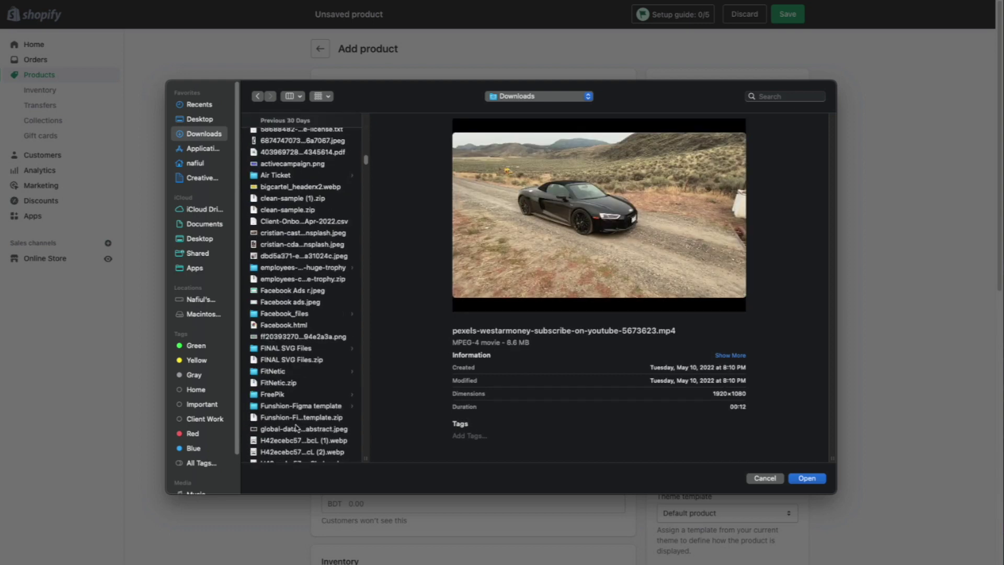
scroll(297, 426, "down", 2)
scroll(297, 426, "down", 10)
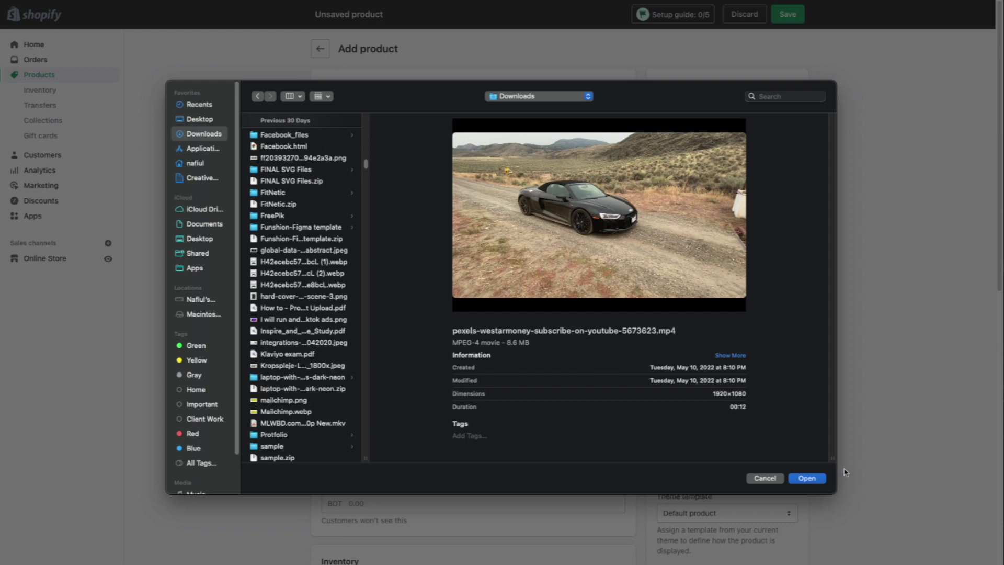
left_click(765, 479)
Step: Search Google Images for "tshirt" in a new tab and open the Pexels photo of a woman in a white T-shirt
key("ctrl+t")
type("tshirt")
key("Return")
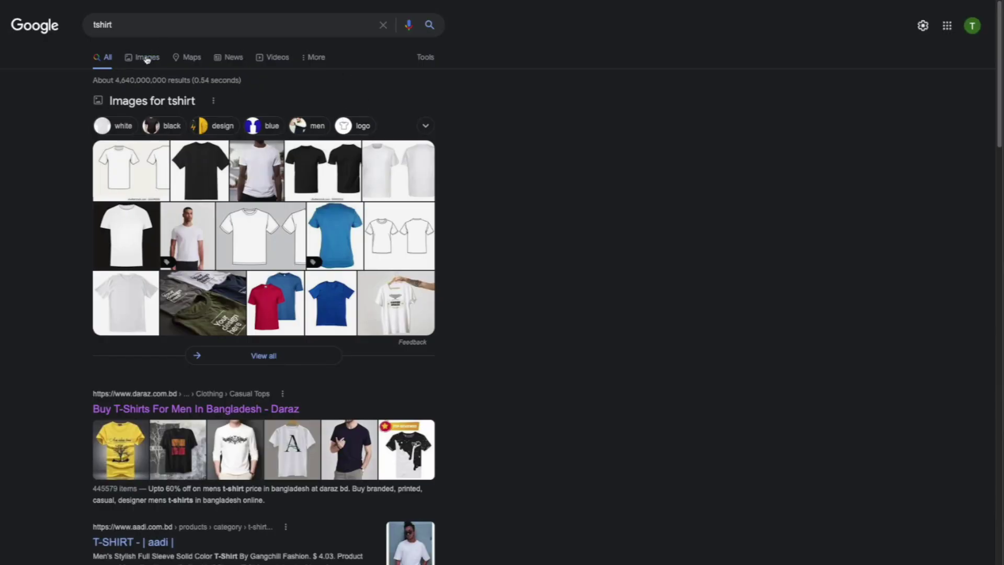
left_click(151, 55)
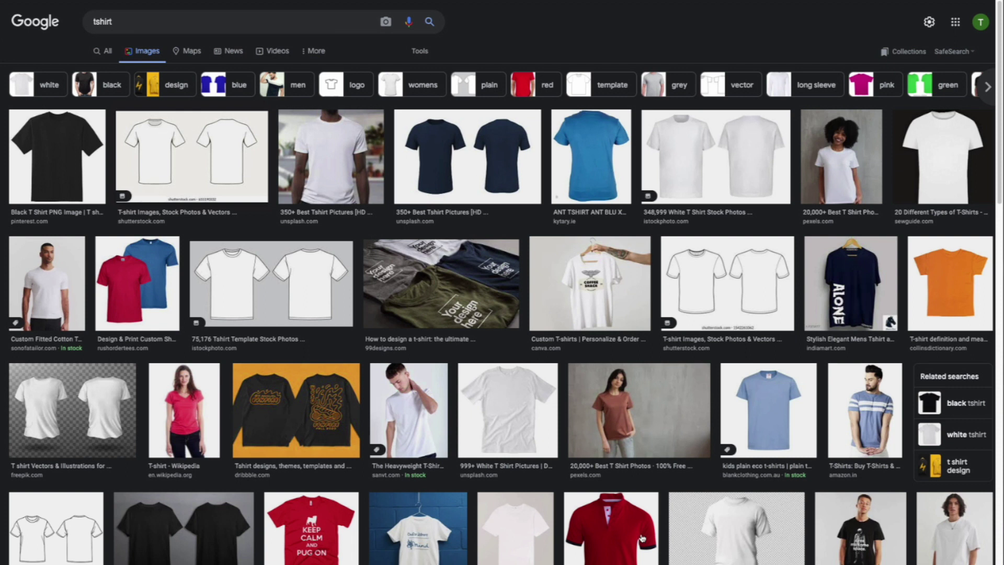
left_click(863, 172)
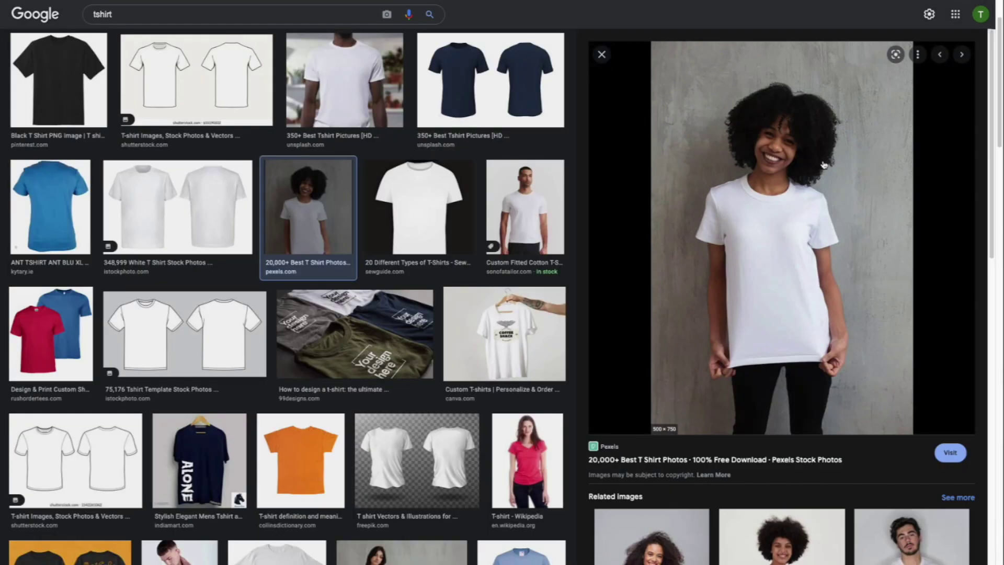
Step: Capture a screenshot of the enlarged white T-shirt photo and save it in the Downloads folder
key("Print")
left_click_drag(665, 50, 898, 419)
left_click(872, 428)
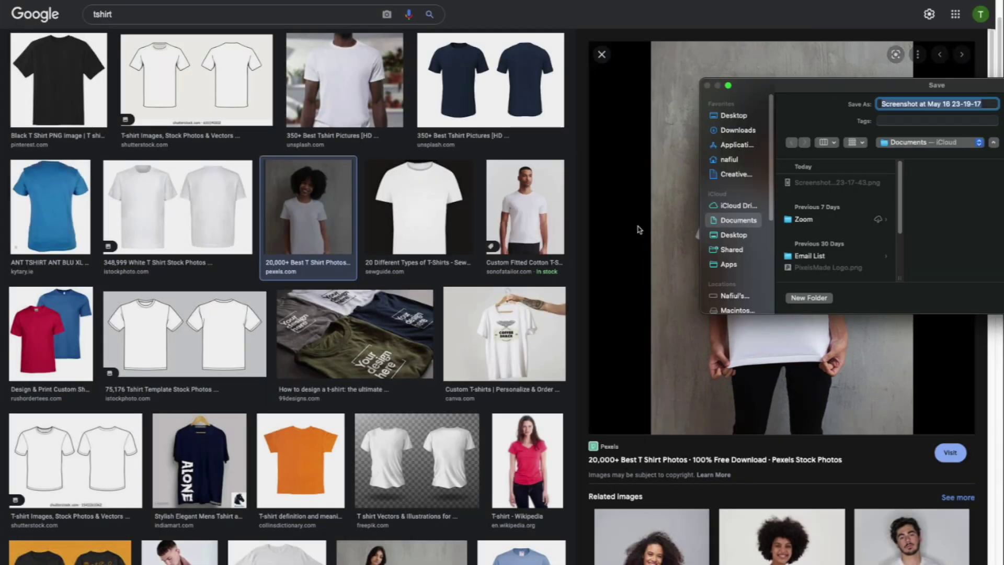
left_click(735, 130)
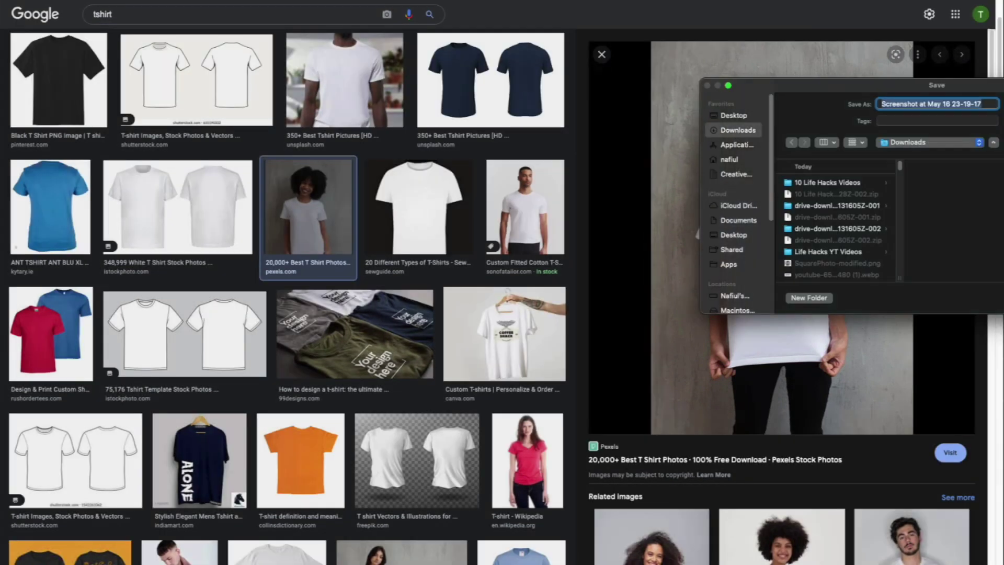
key("Return")
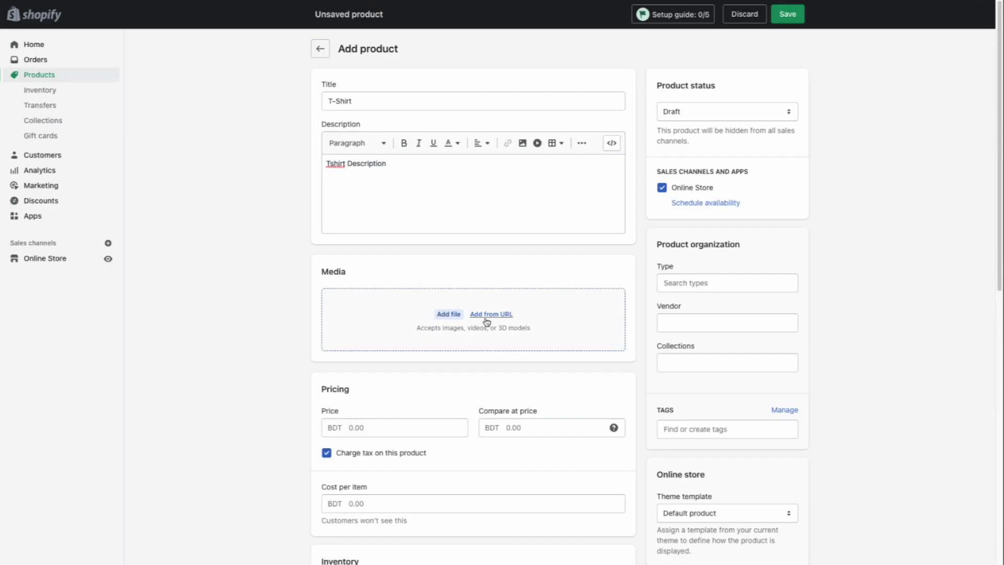
Step: Upload the saved T-shirt screenshot from the Downloads folder as the product's media in Shopify
left_click(488, 314)
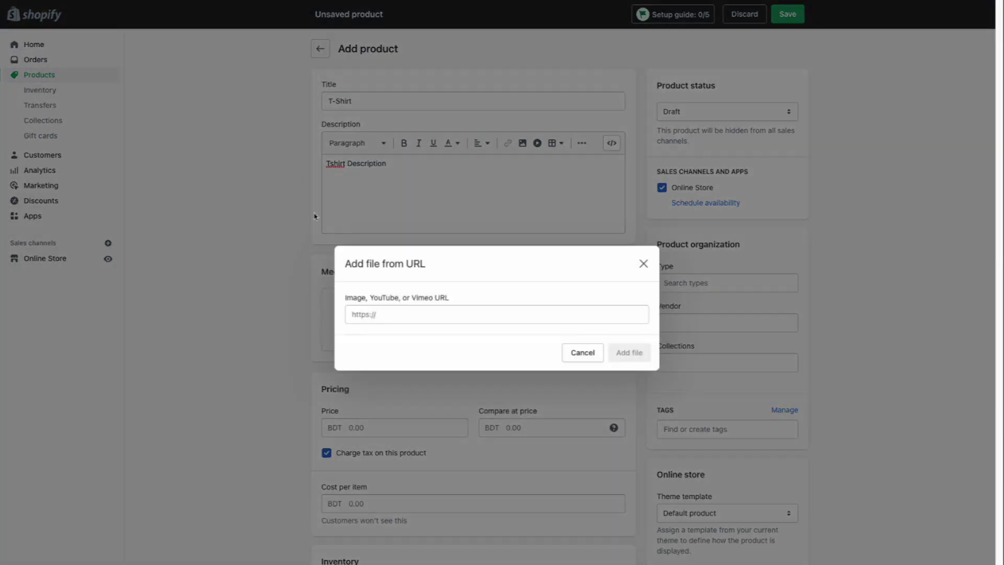
left_click(567, 357)
left_click(336, 331)
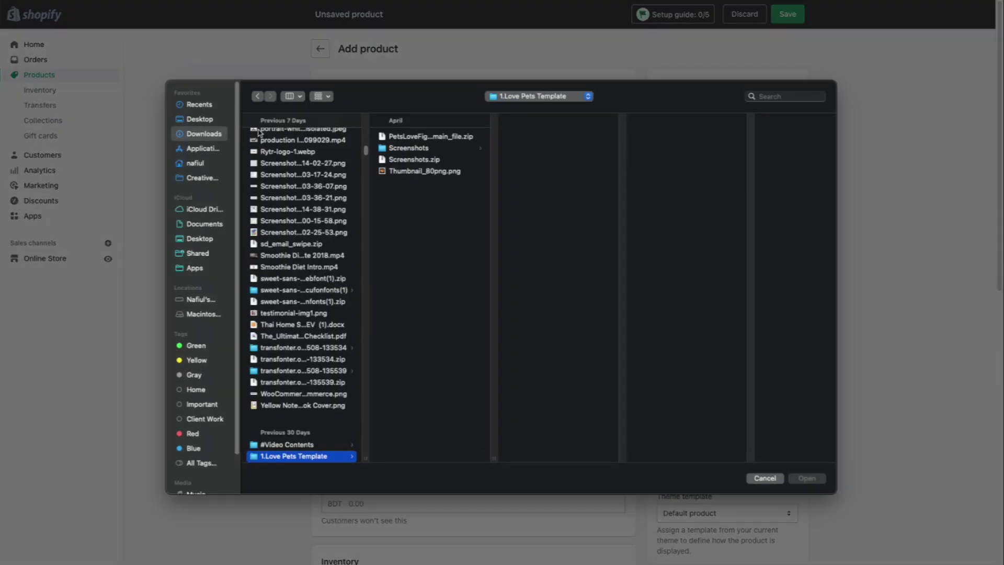
left_click(202, 136)
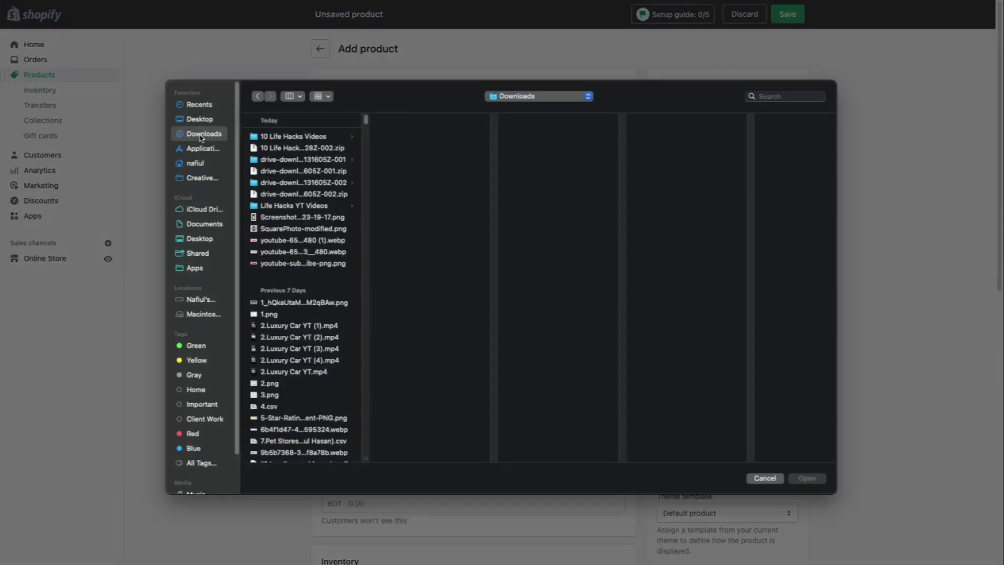
double_click(282, 217)
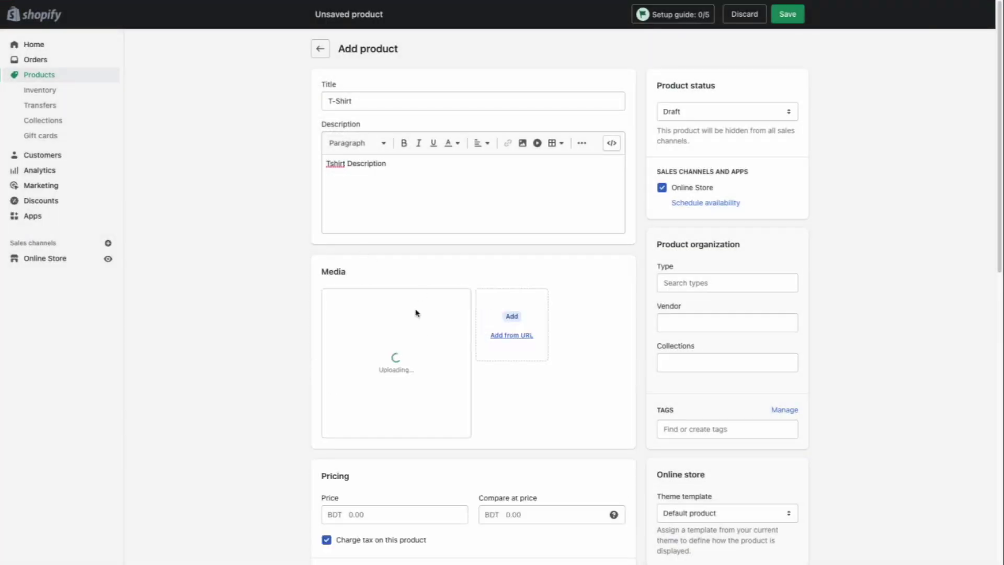
Step: Set the product's price to BDT 20
scroll(260, 354, "down", 3)
left_click(395, 395)
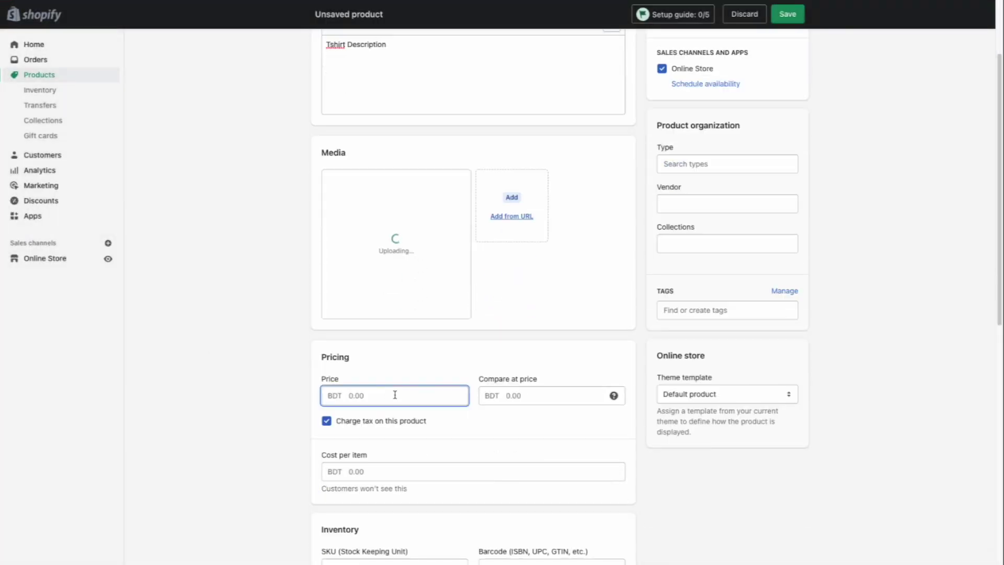
type("20")
left_click(285, 290)
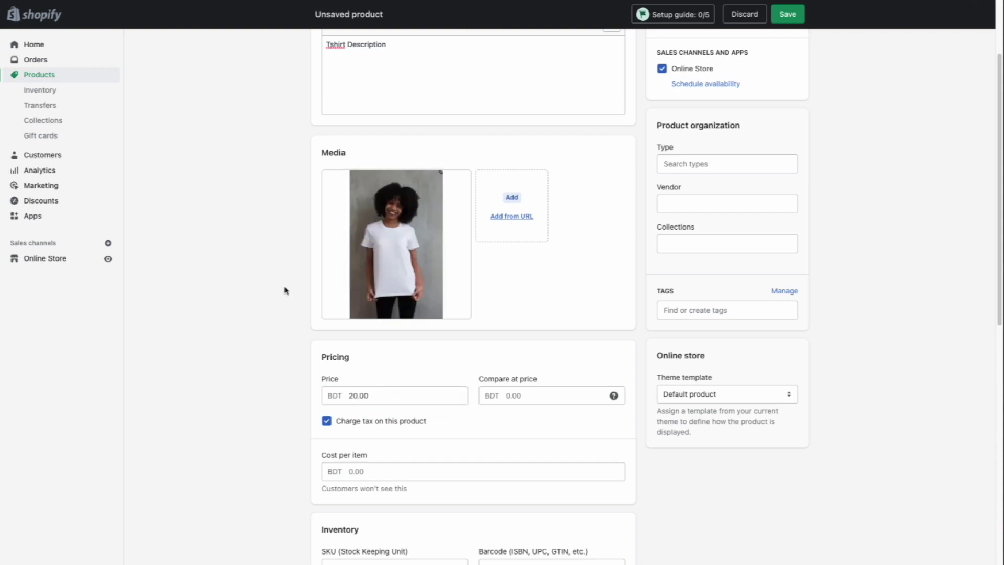
Step: Set the product's available quantity at the listed stock location to 100
scroll(303, 287, "down", 15)
scroll(311, 284, "up", 5)
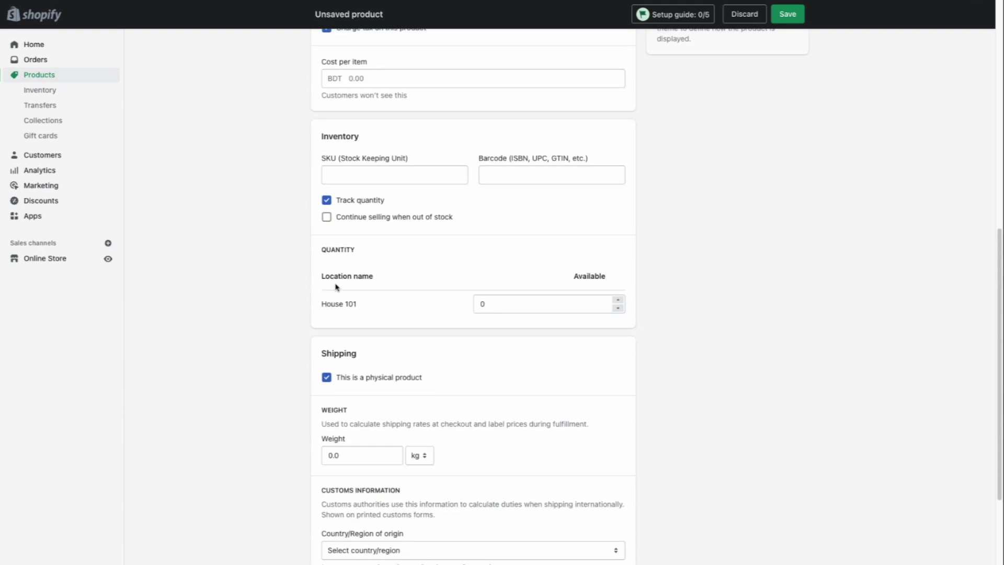
left_click_drag(321, 277, 385, 279)
left_click(387, 279)
double_click(339, 308)
triple_click(339, 309)
left_click(531, 312)
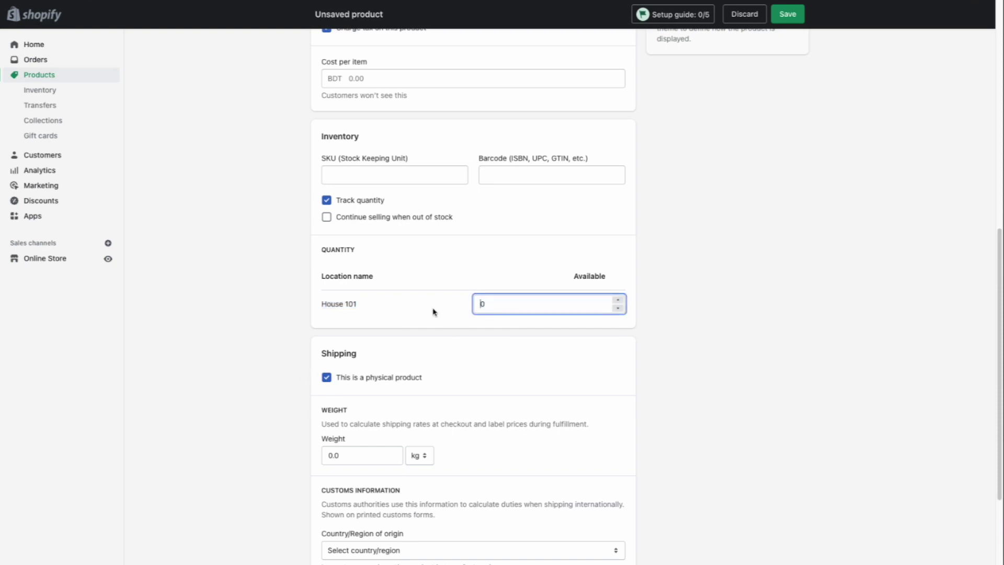
type("100")
left_click(762, 314)
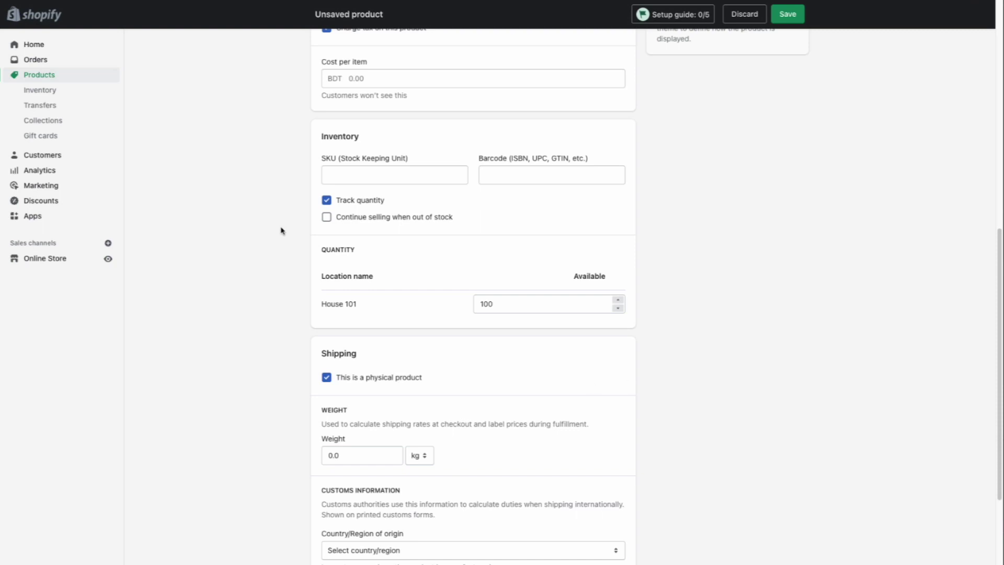
Step: Leave the SKU empty and turn off quantity tracking for the product
scroll(434, 377, "down", 3)
left_click_drag(416, 239, 341, 238)
scroll(356, 177, "up", 3)
scroll(355, 183, "up", 2)
left_click(344, 298)
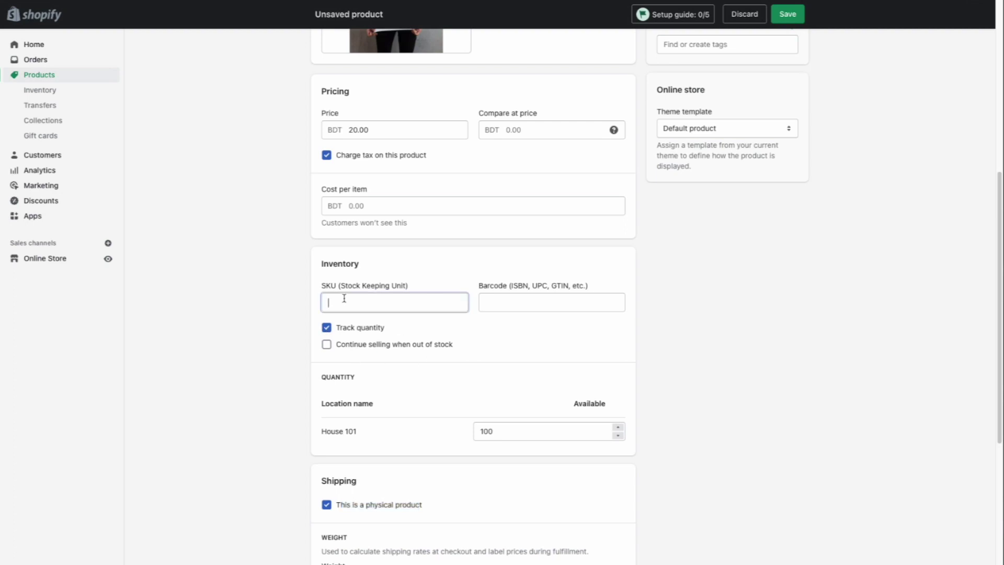
left_click(266, 330)
left_click(370, 330)
left_click(369, 329)
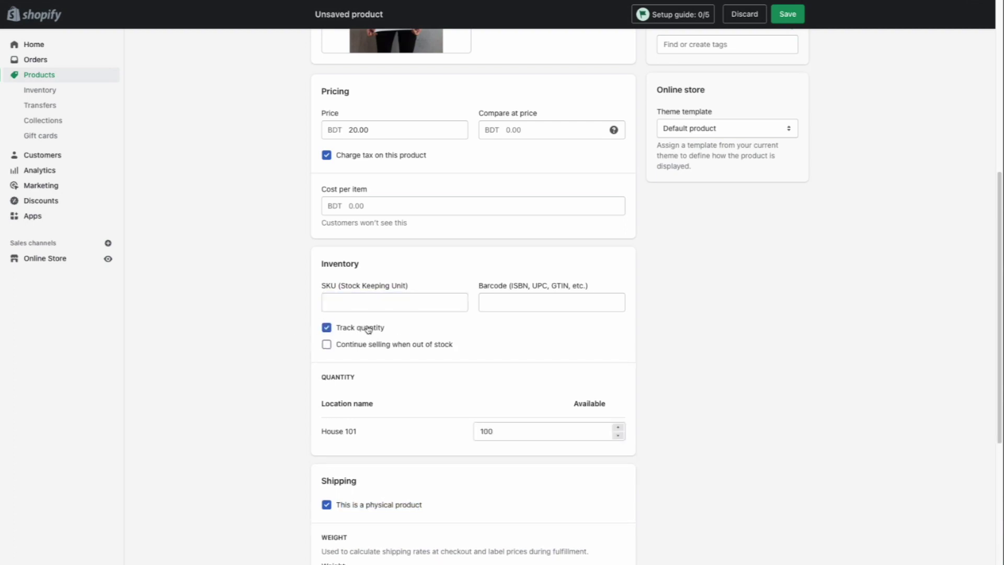
left_click(369, 329)
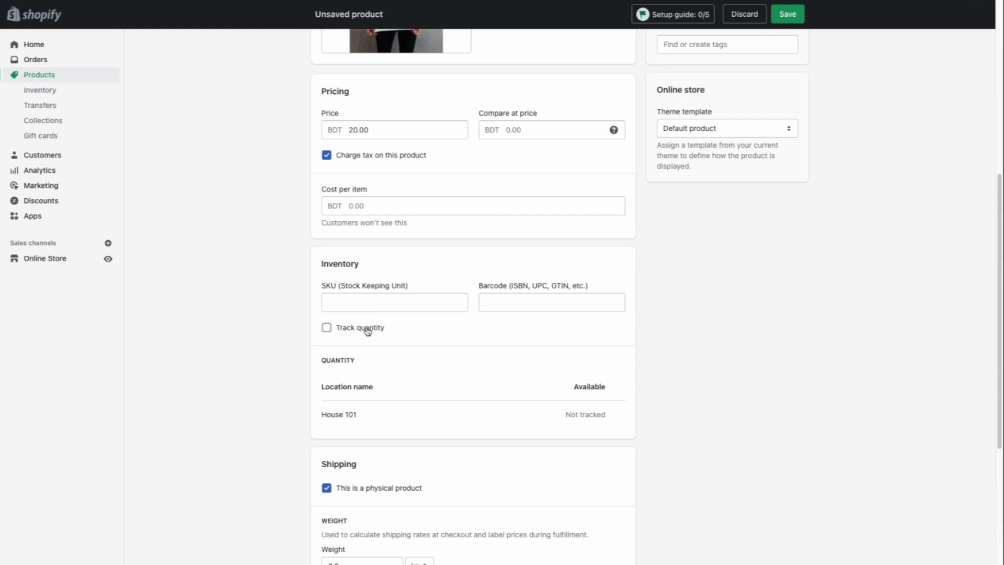
Step: Set the product's shipping weight to 0.2 kg
scroll(367, 330, "down", 7)
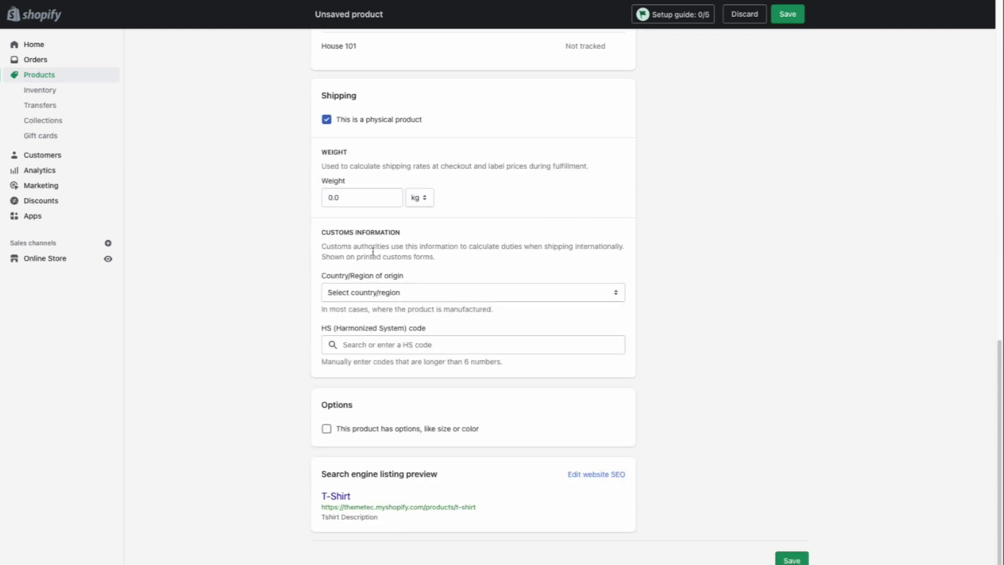
left_click_drag(363, 193, 298, 192)
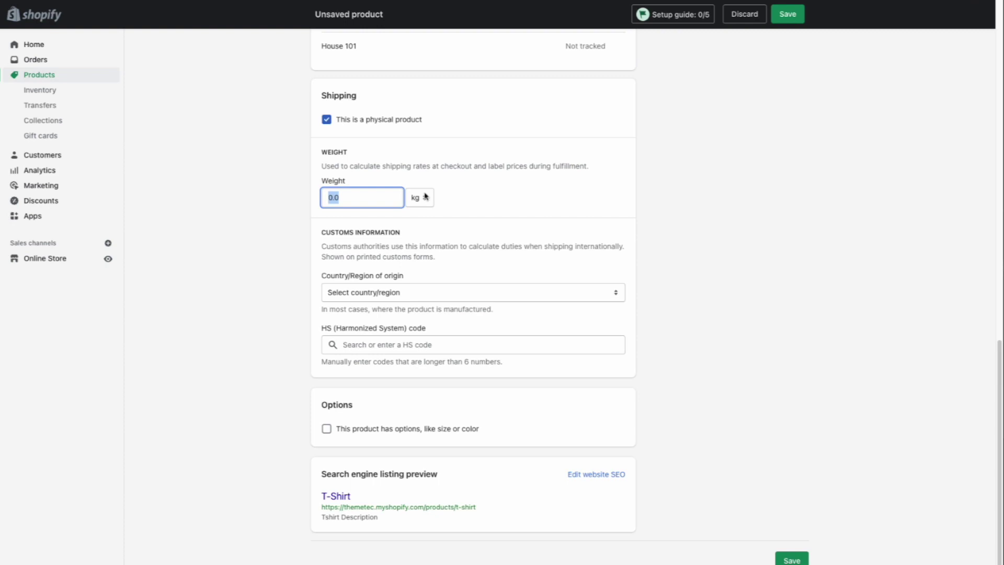
type(".0")
left_click(226, 221)
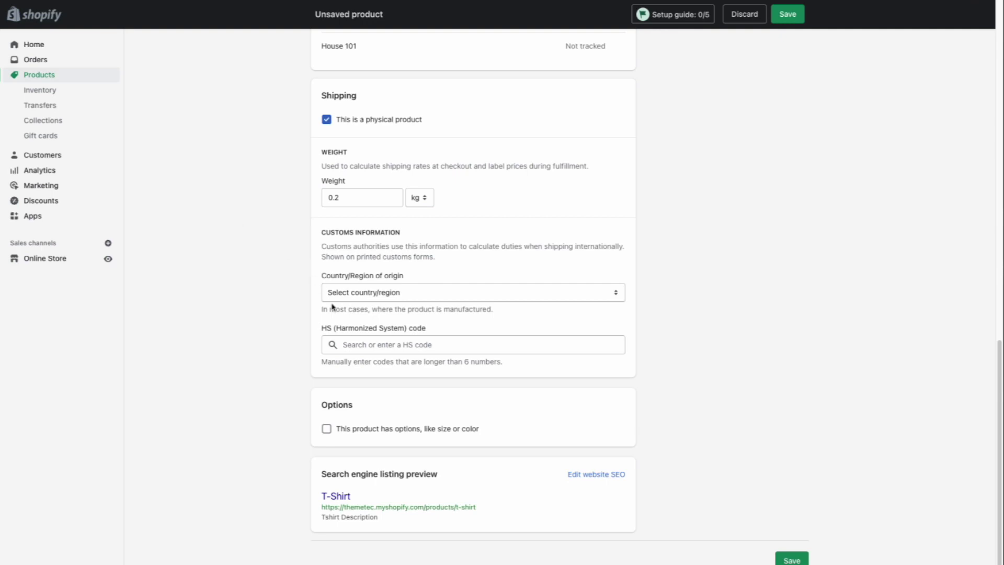
Step: Leave the customs information blank and enable options such as size or color for the product
triple_click(358, 234)
left_click_drag(311, 234, 458, 236)
left_click(459, 236)
double_click(330, 407)
left_click(385, 430)
scroll(296, 379, "down", 3)
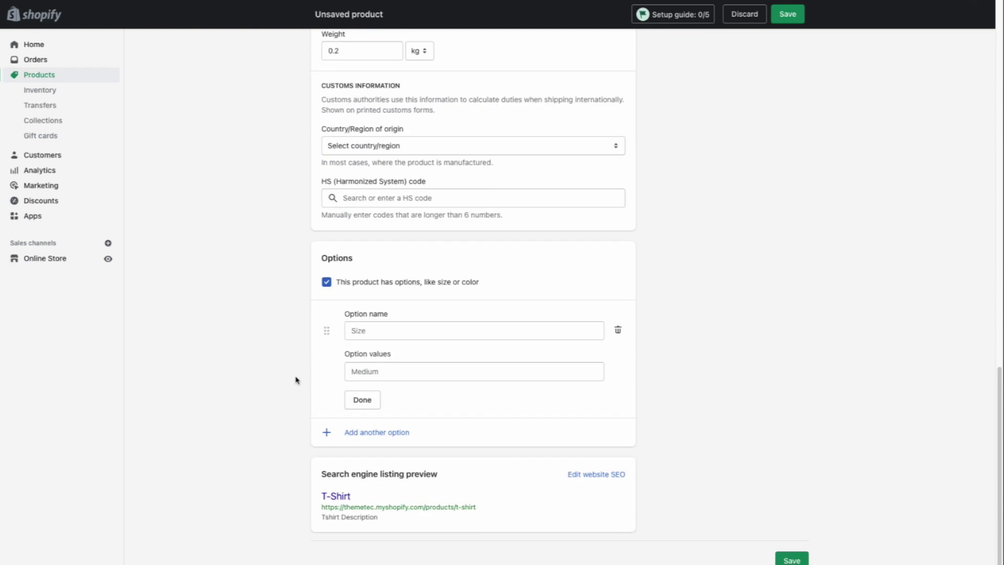
Step: Define the product's first option as Size with the values S, M and L
left_click(364, 329)
left_click(383, 360)
left_click(384, 369)
type("S")
key("Tab")
type("M")
key("Tab")
type("L")
key("Tab")
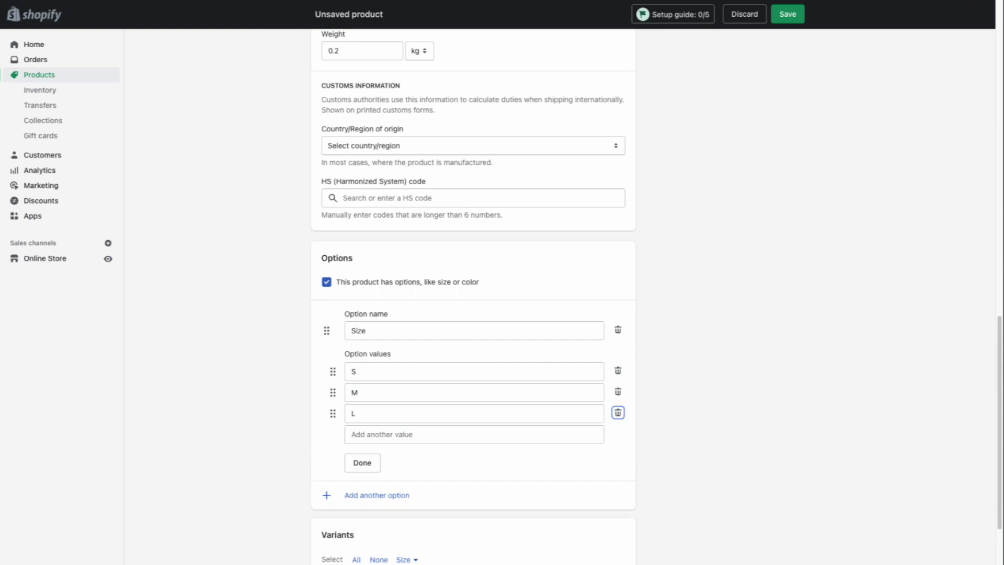
left_click(363, 463)
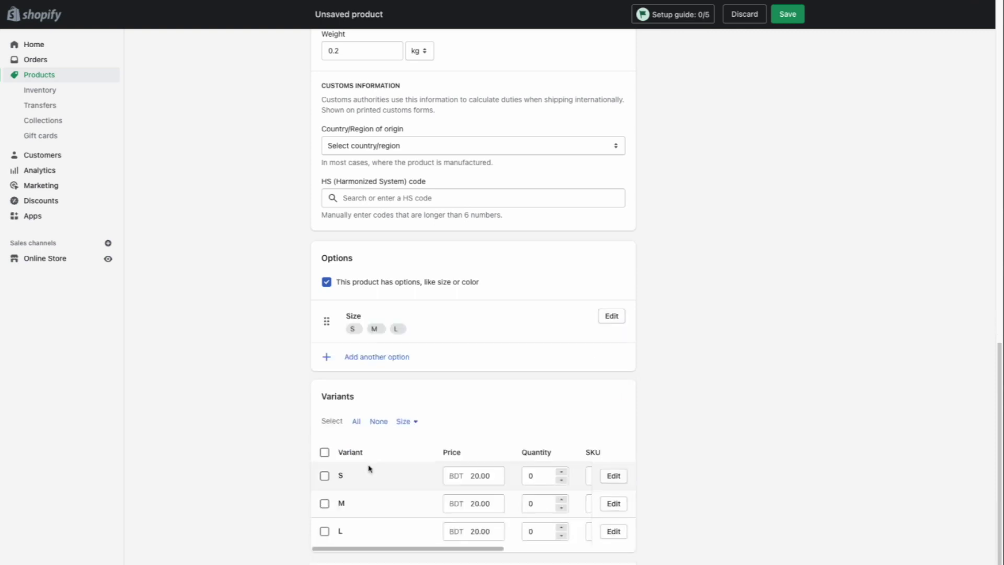
Step: Add a second product option and name it Color
left_click(389, 356)
left_click(384, 371)
type("Color")
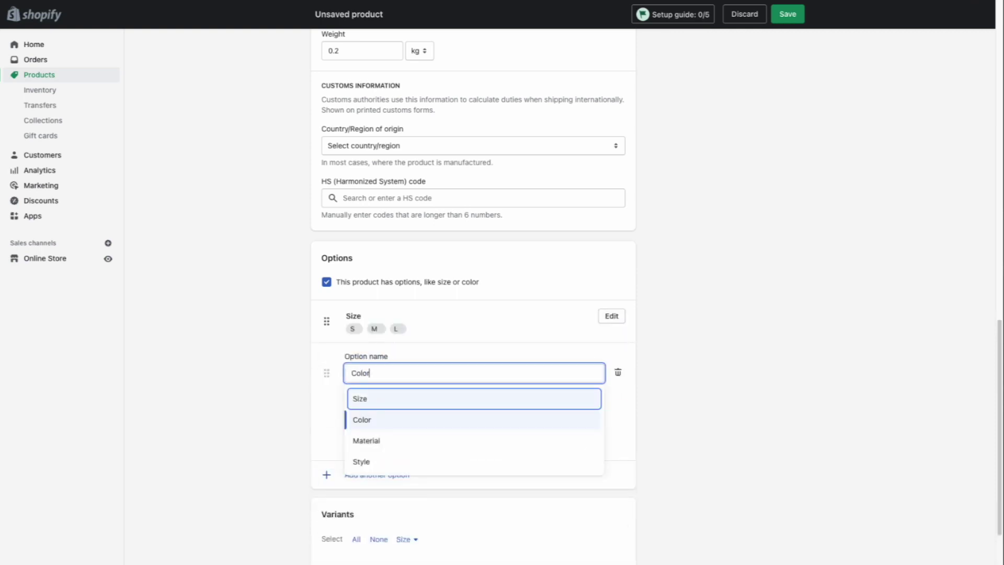
key("Return")
key("ctrl+a")
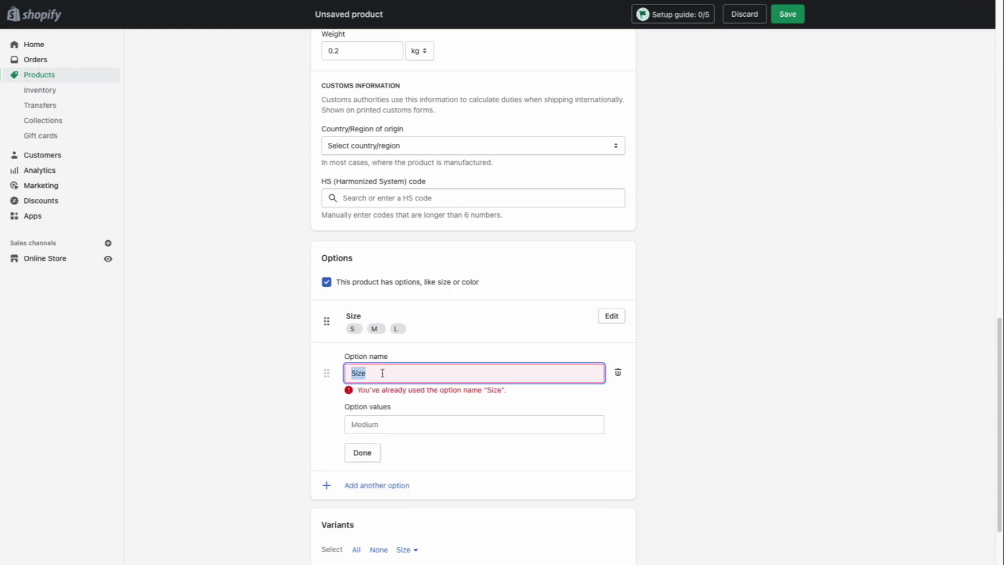
type("Color")
Step: Enter Black, Red and Yellow as the values of the Color option and finish the option
left_click(371, 417)
left_click(372, 414)
type("Black")
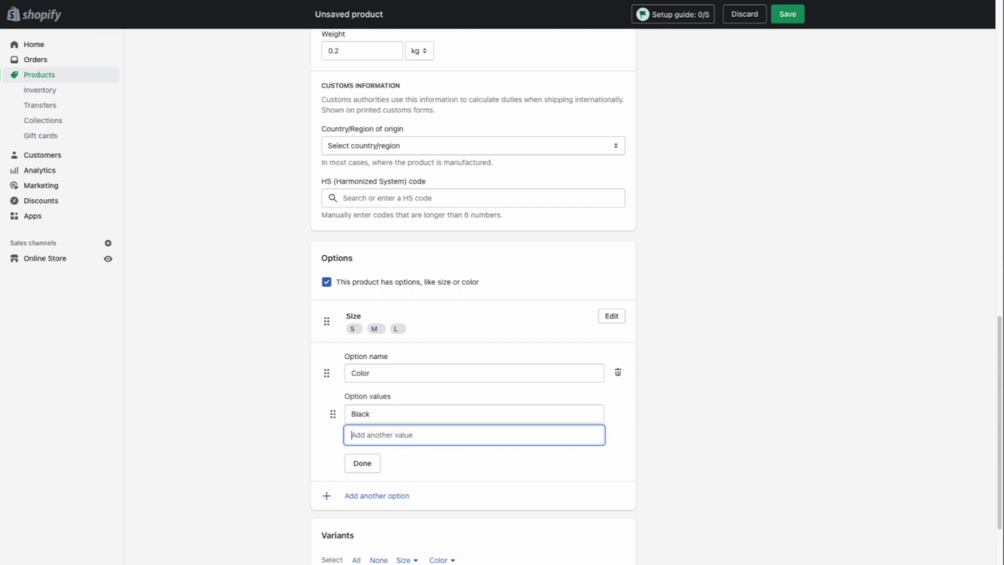
type("Red")
key("Return")
type("G")
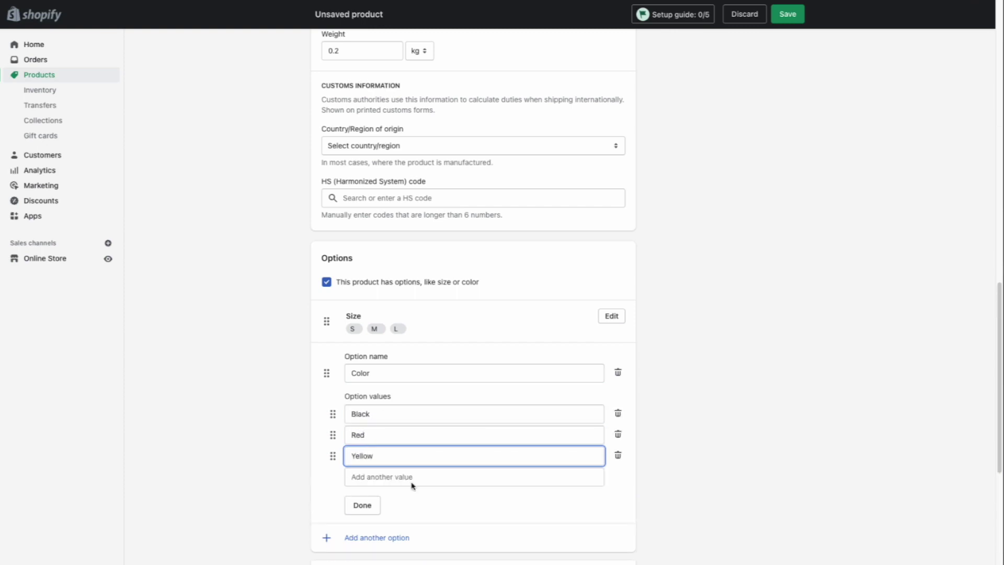
left_click(359, 503)
Step: Set the price of the L / Black, L / Red and L / Yellow variants to BDT 22.00 each
scroll(246, 412, "down", 6)
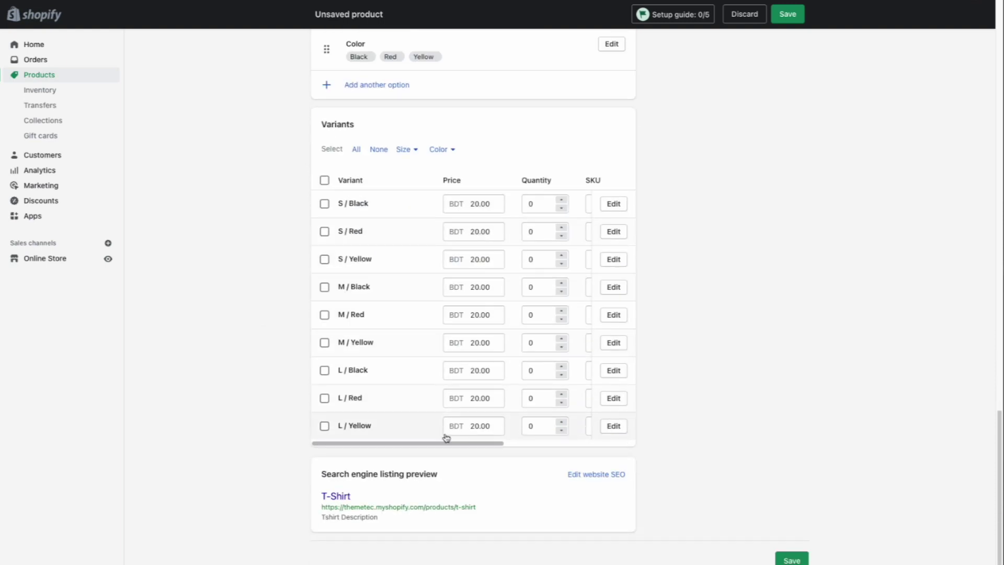
left_click_drag(438, 445, 713, 457)
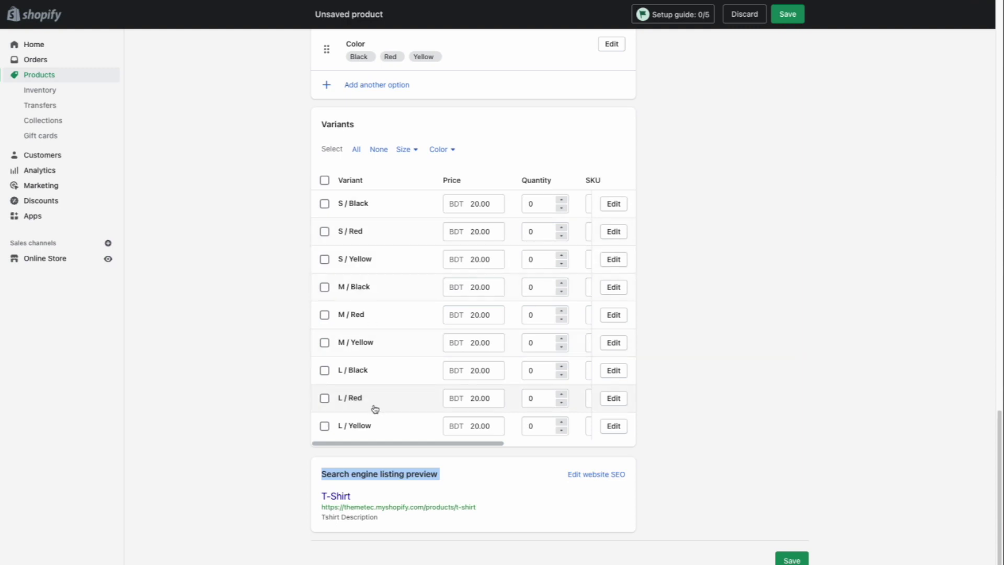
double_click(481, 371)
type("3")
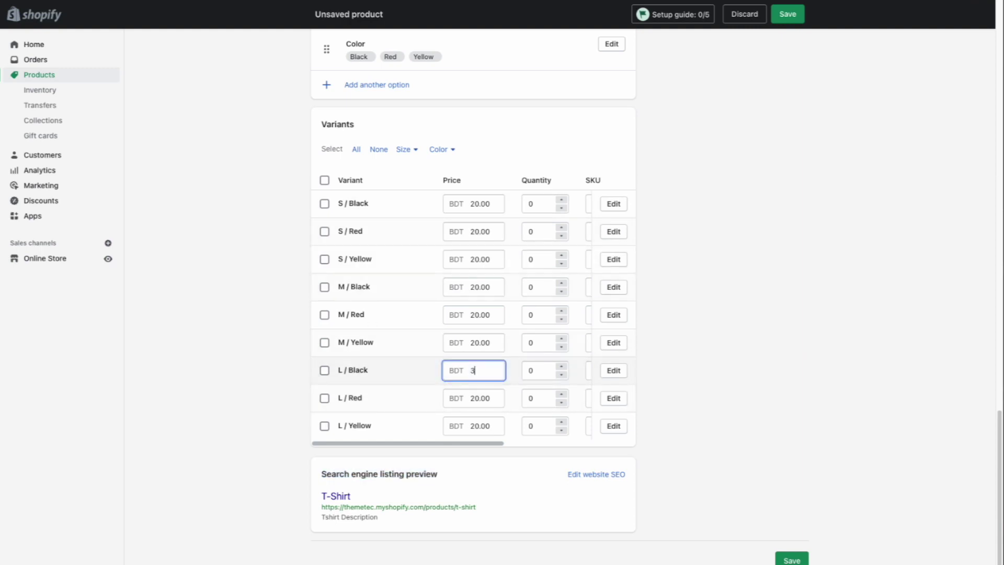
type("22")
double_click(480, 398)
type("222")
double_click(479, 426)
type("22")
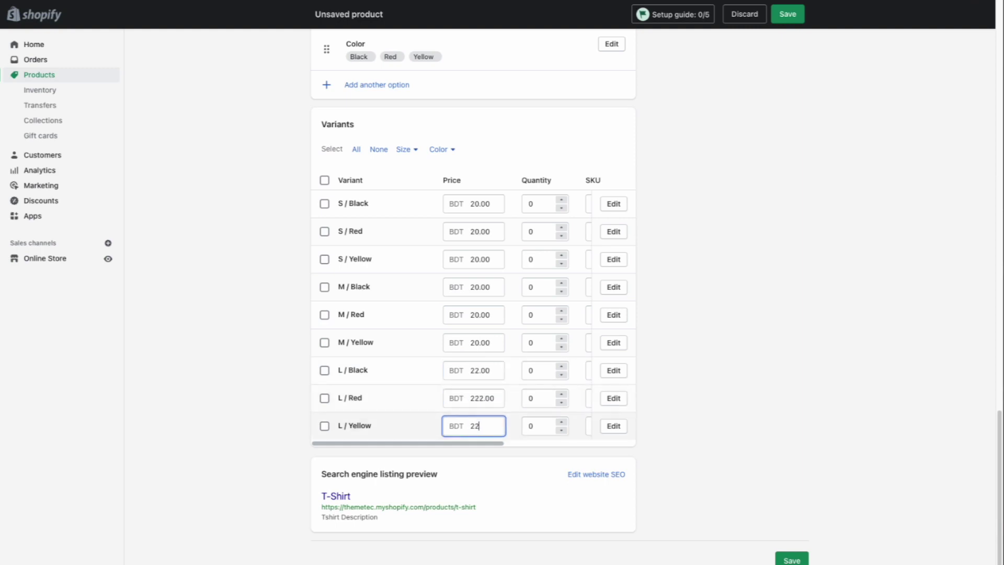
left_click(483, 393)
key("BackSpace")
left_click(773, 421)
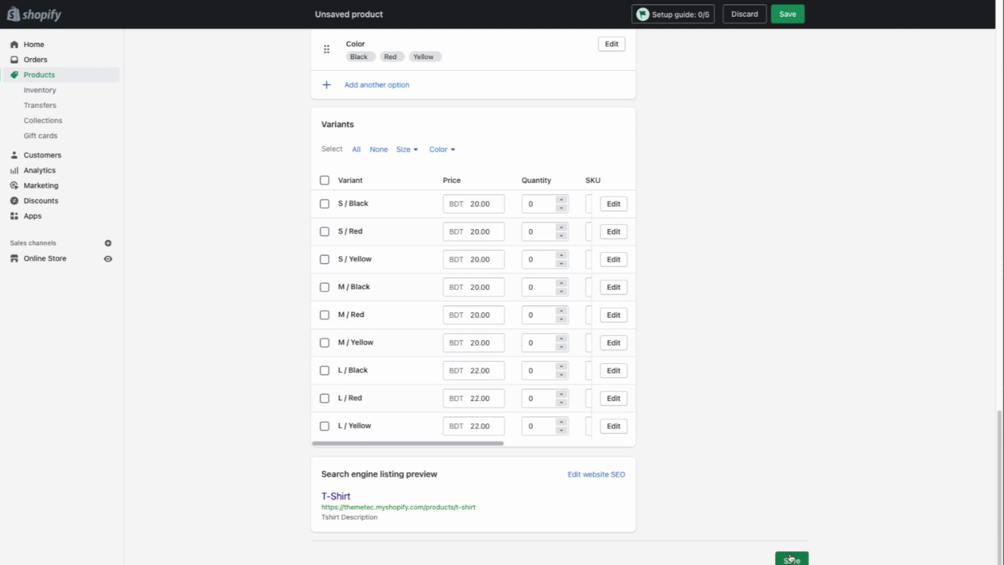
Step: Set the product status to Active
scroll(712, 433, "up", 20)
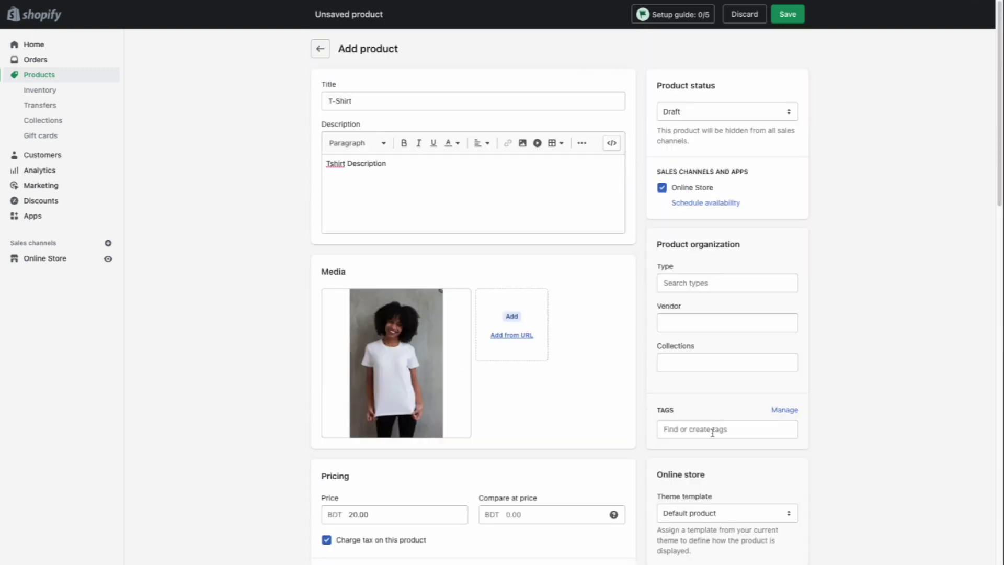
triple_click(677, 89)
left_click(788, 112)
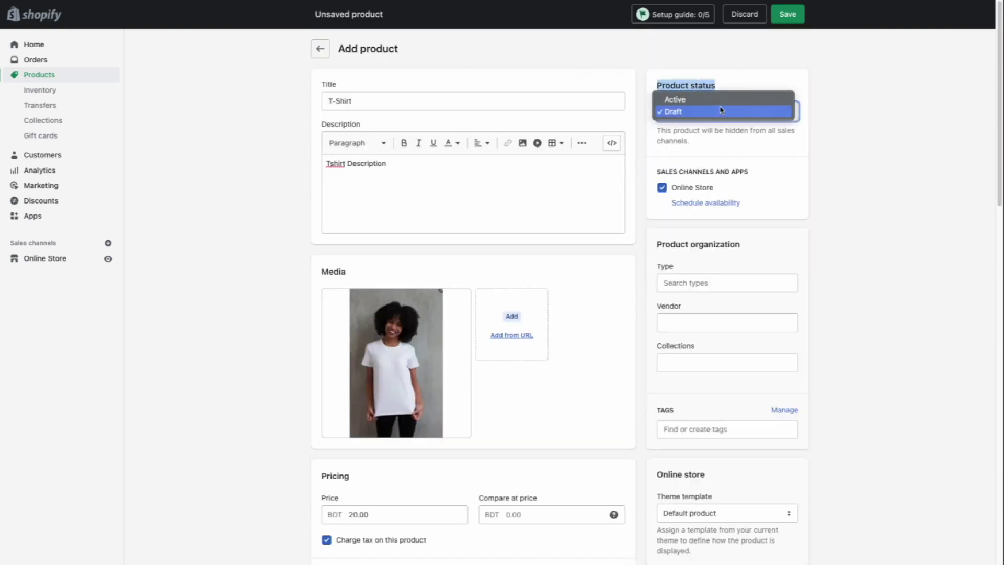
left_click(676, 100)
left_click(932, 242)
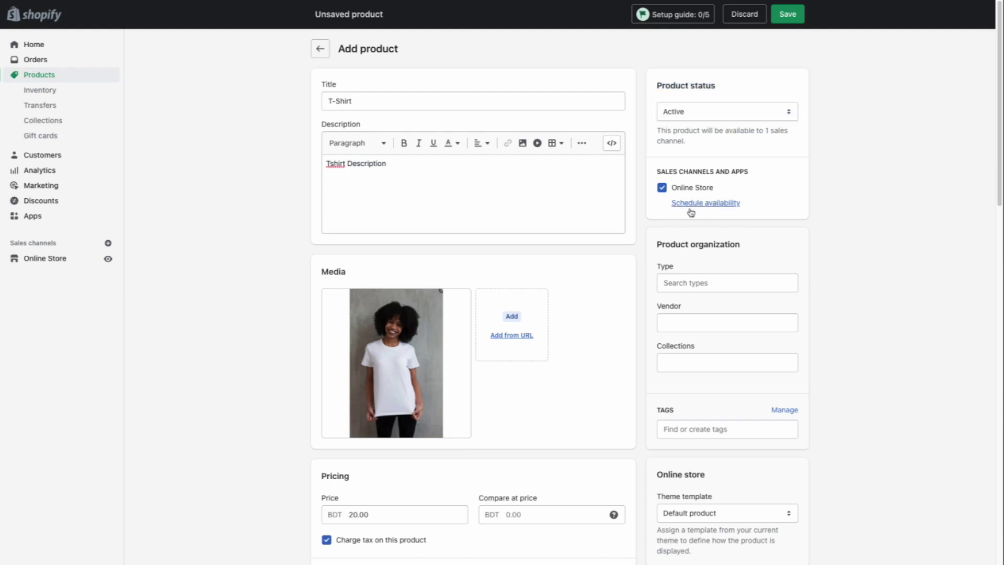
Step: Set the product type to Apparel & Accessories, entering no vendor and selecting no collection
left_click(688, 282)
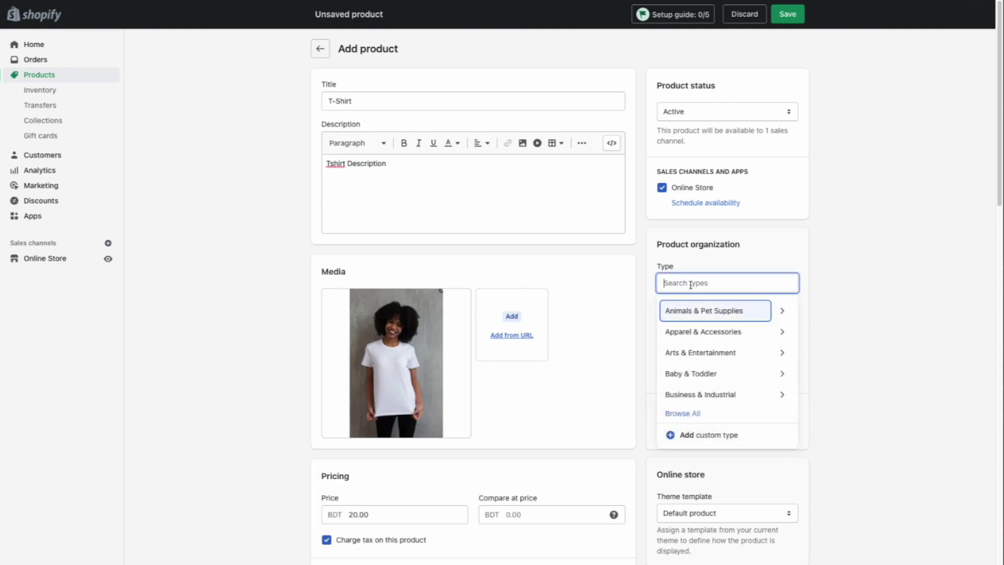
left_click(720, 331)
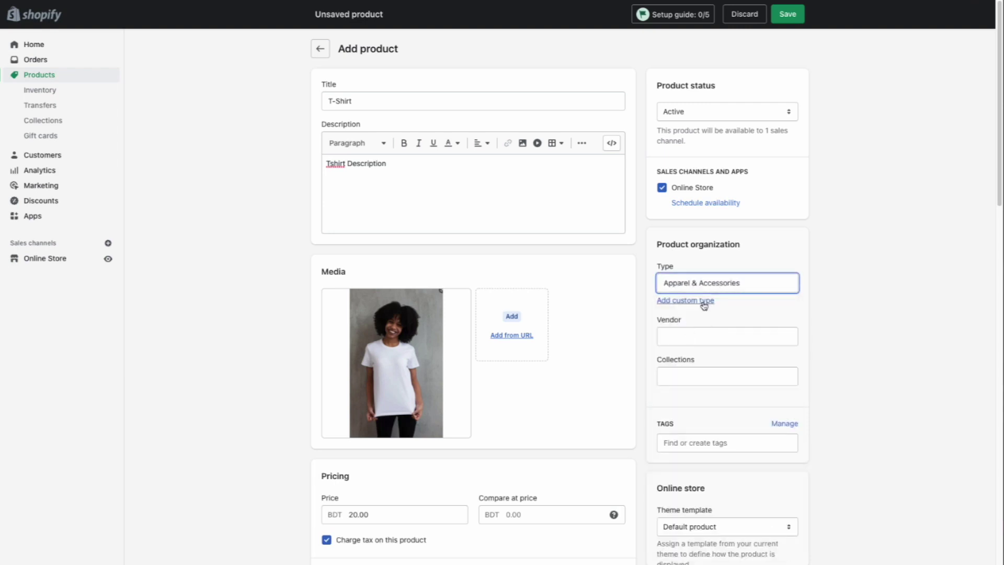
left_click(710, 343)
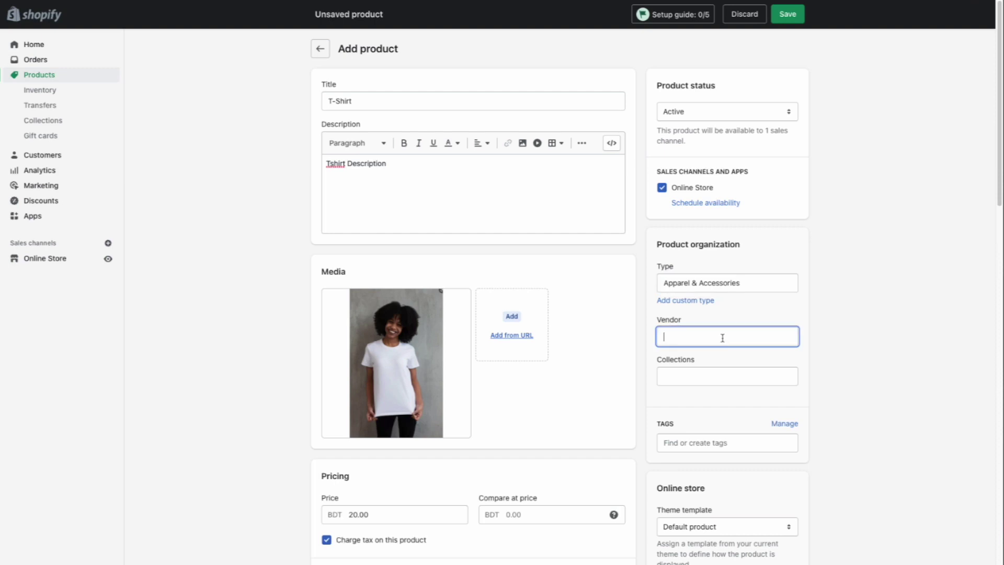
left_click(740, 372)
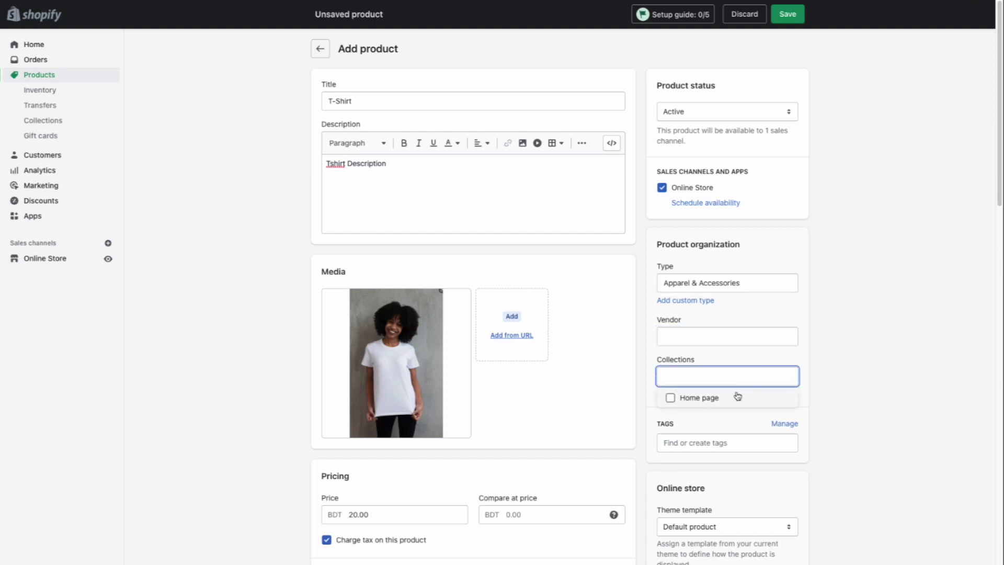
left_click(847, 387)
left_click(755, 383)
left_click(828, 386)
scroll(834, 385, "down", 5)
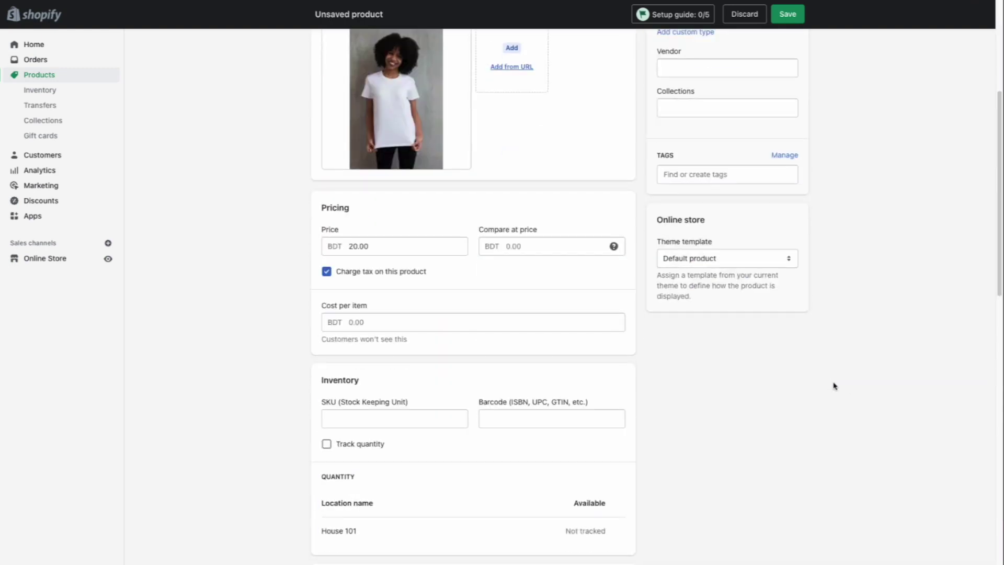
Step: Add the tag "tshirt" to the product
left_click(739, 179)
type("tshir")
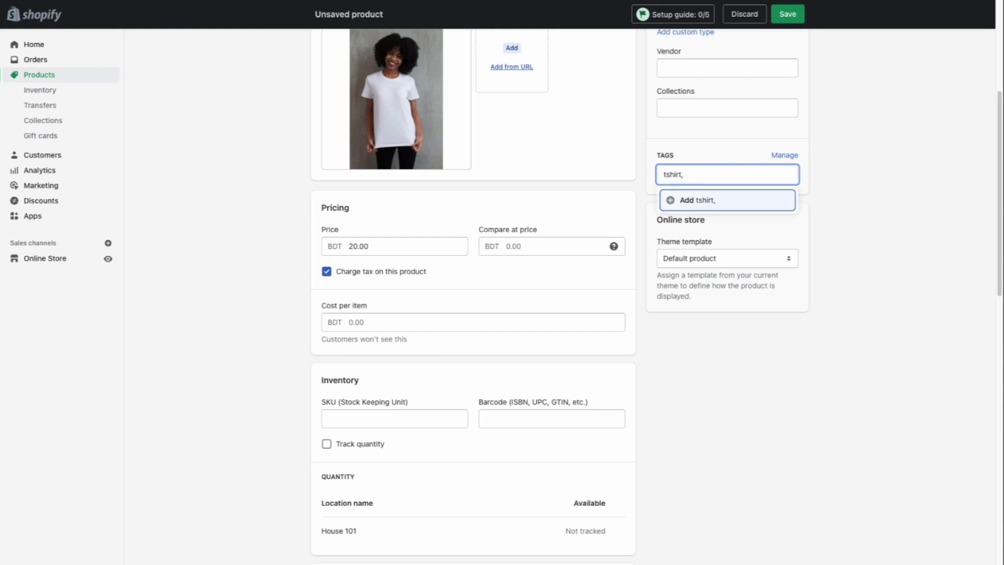
type("t")
key("Return")
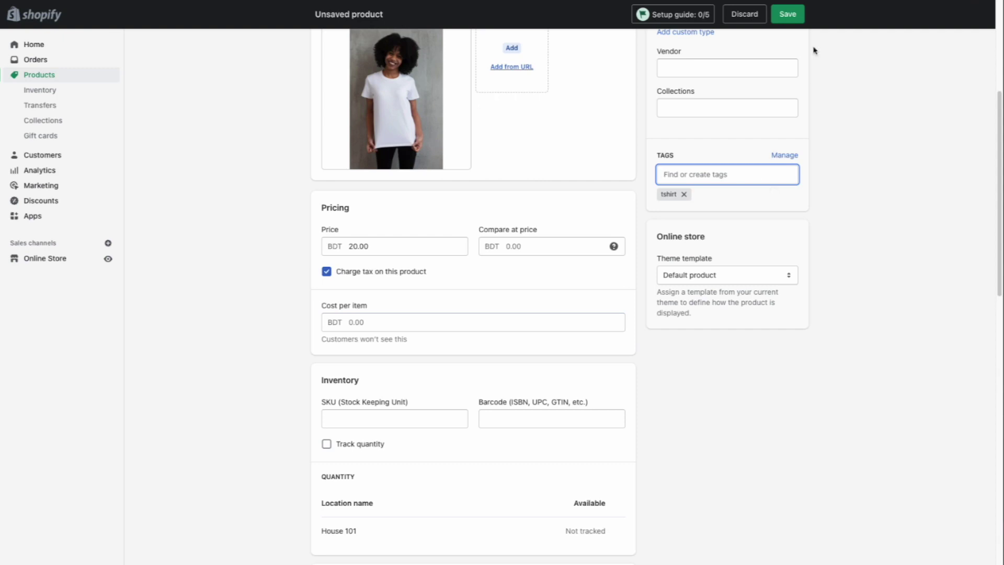
Step: Review the completed product form and save the new T-Shirt product
scroll(752, 285, "up", 5)
left_click(810, 109)
scroll(851, 288, "down", 15)
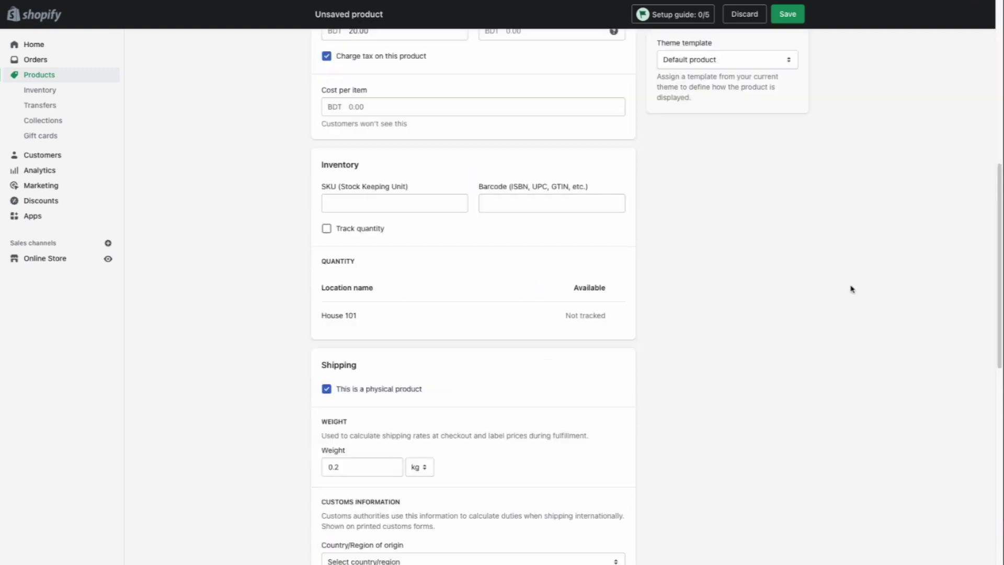
scroll(852, 288, "up", 15)
left_click(787, 16)
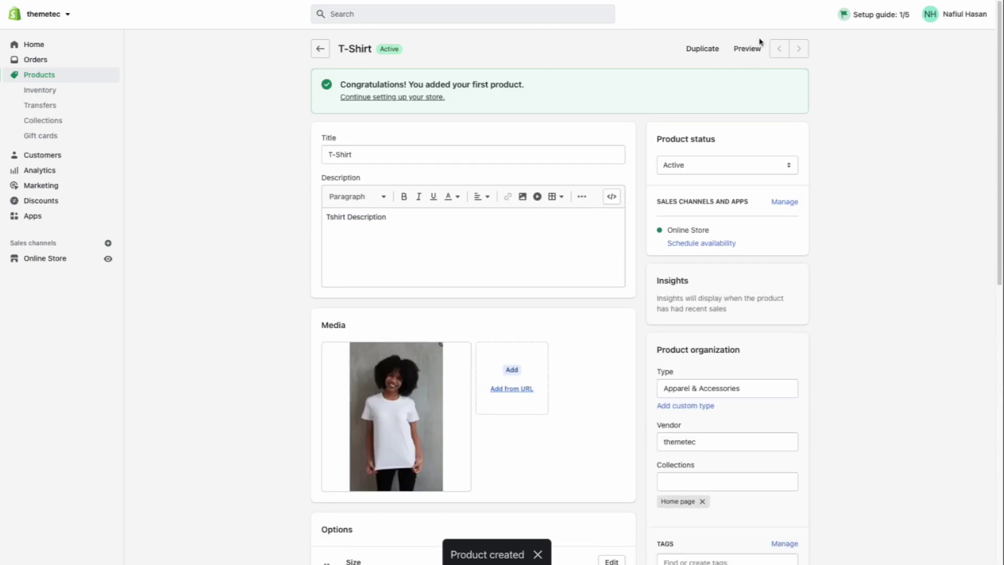
Step: Preview the T-Shirt in the online store and compare its price across the sizes S, M and L
left_click(77, 78)
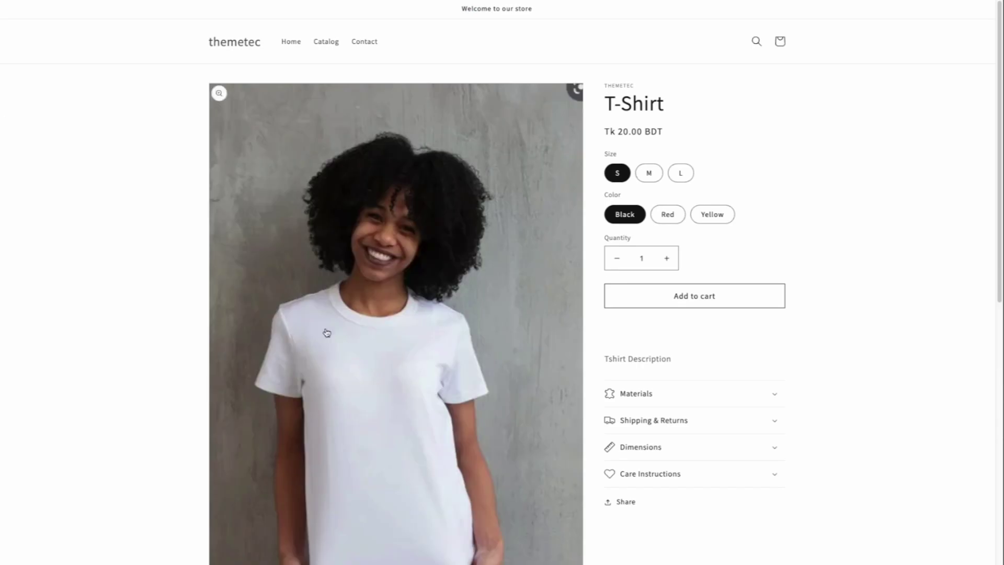
scroll(325, 332, "down", 5)
scroll(646, 307, "up", 5)
left_click(649, 173)
left_click(674, 177)
left_click(618, 172)
left_click(648, 171)
left_click(678, 173)
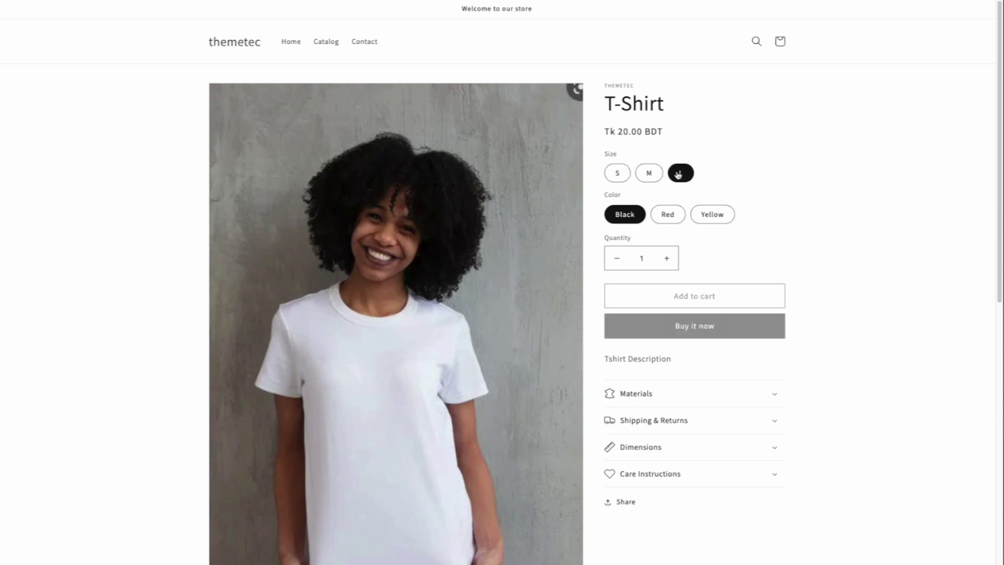
mouse_move(615, 132)
left_mouse_down()
mouse_move(658, 132)
mouse_move(629, 132)
left_mouse_up()
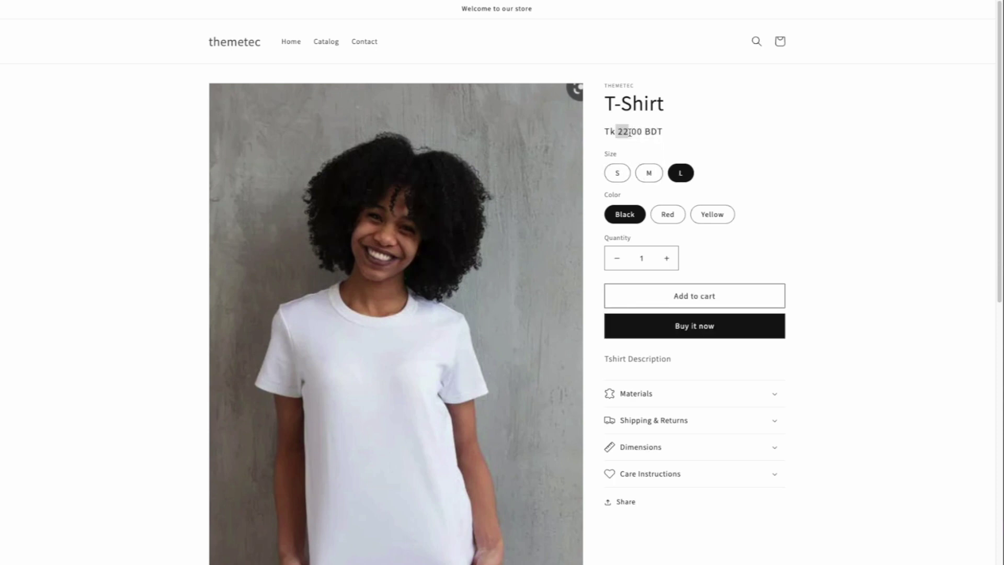
left_click(689, 179)
left_click(653, 180)
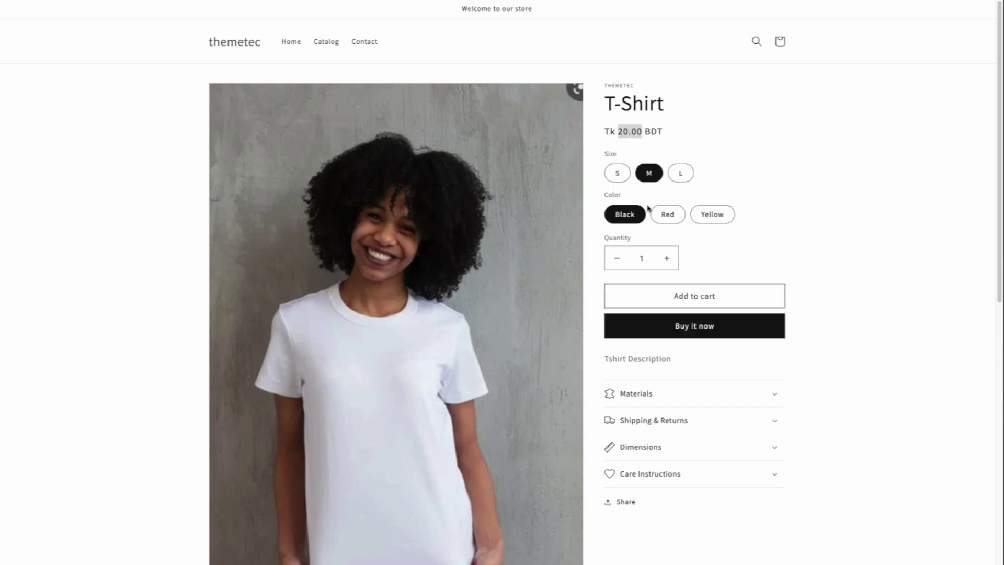
Step: Try the Red, Yellow and Black choices on the storefront and look through the whole product page
left_click(664, 214)
left_click(728, 216)
left_click(662, 214)
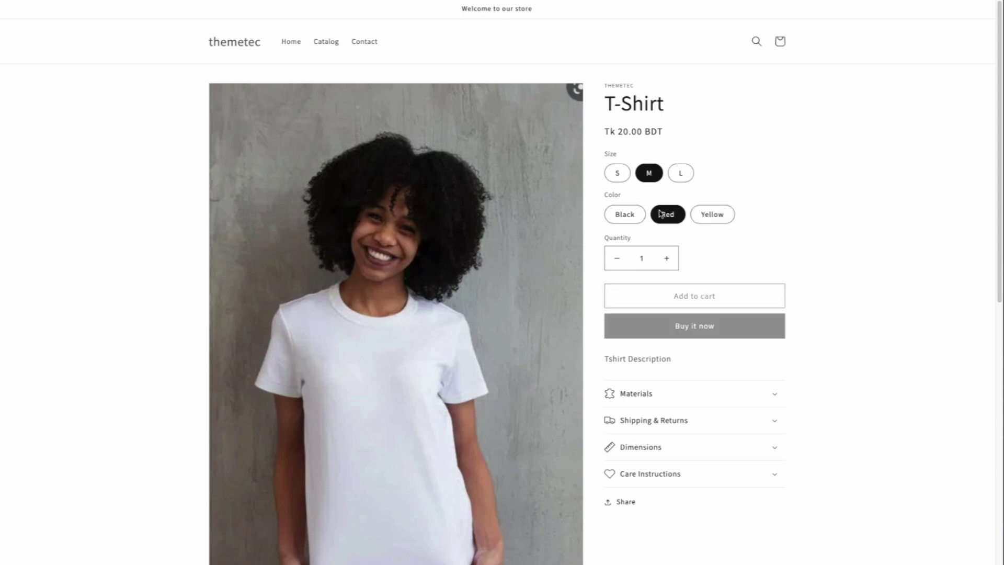
left_click(622, 214)
scroll(753, 417, "down", 9)
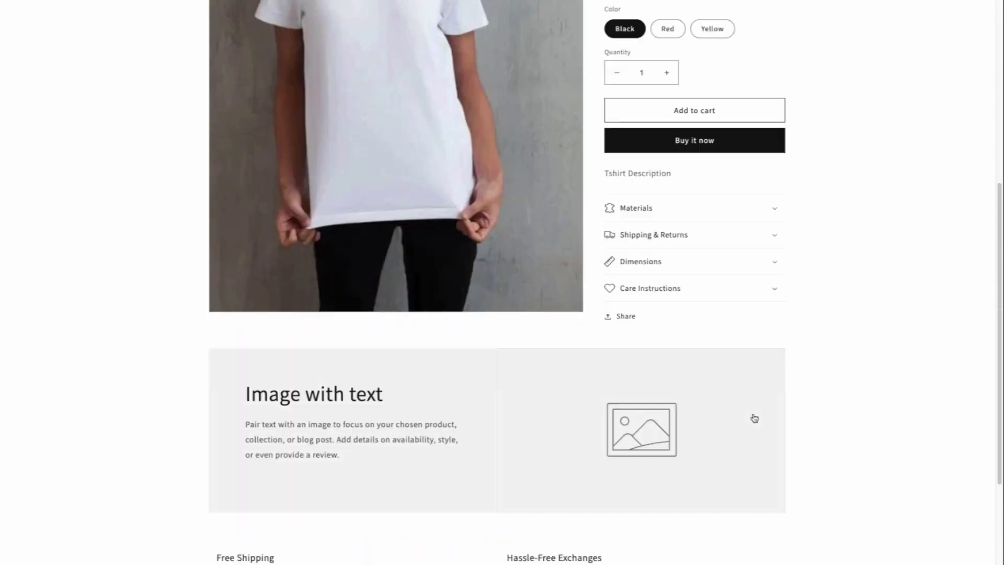
scroll(748, 421, "up", 9)
scroll(738, 195, "down", 9)
scroll(728, 199, "up", 9)
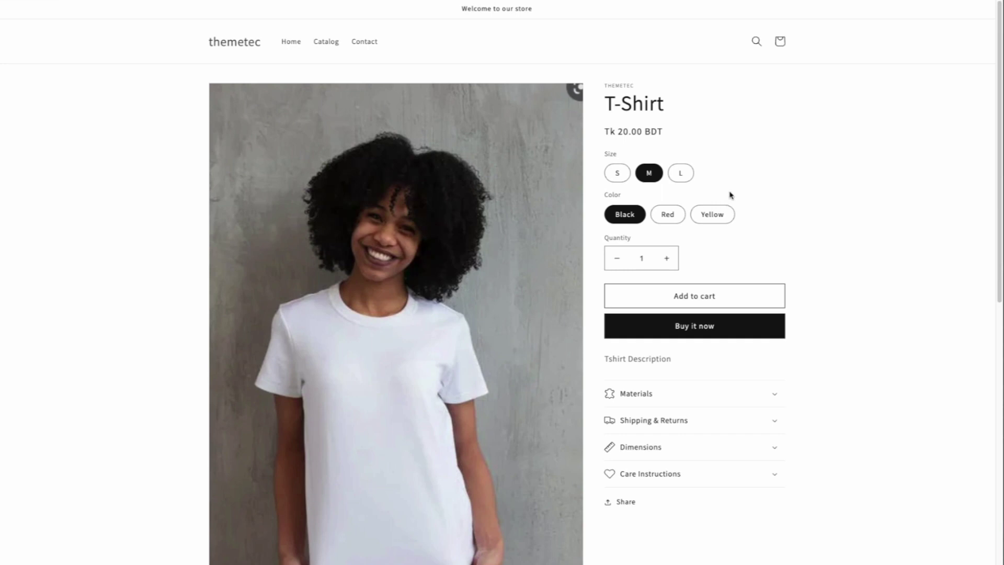